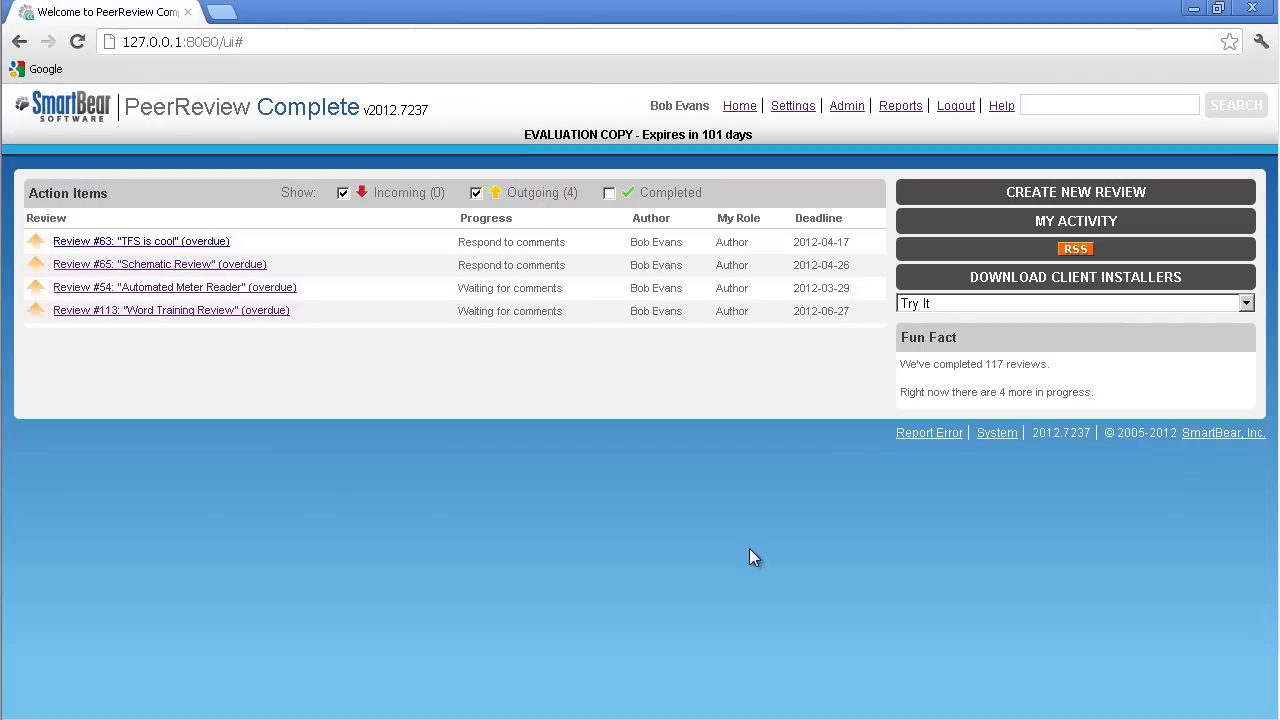
# Step: Create a new review and title it "Word Document Review"
pyautogui.click(1039, 189)
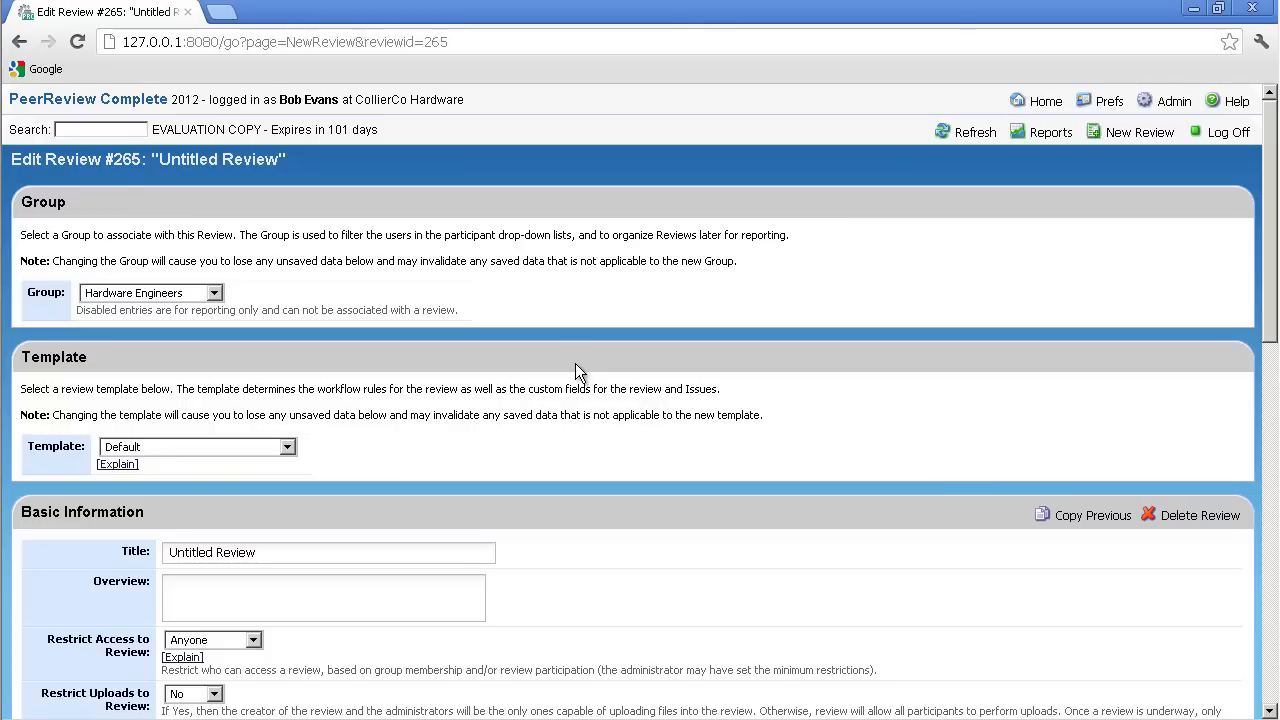
pyautogui.scroll(-2, 575, 363)
pyautogui.click(272, 352)
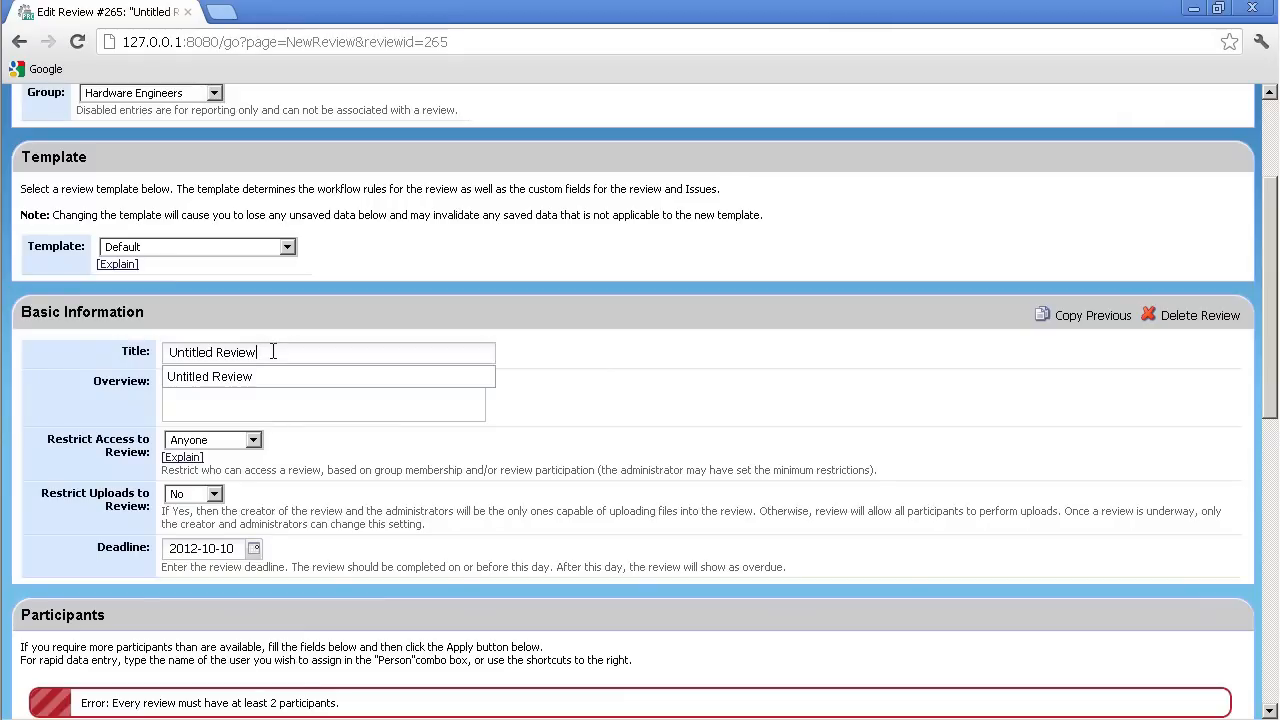
pyautogui.moveTo(272, 352); pyautogui.dragTo(150, 351)
pyautogui.press('BackSpace')
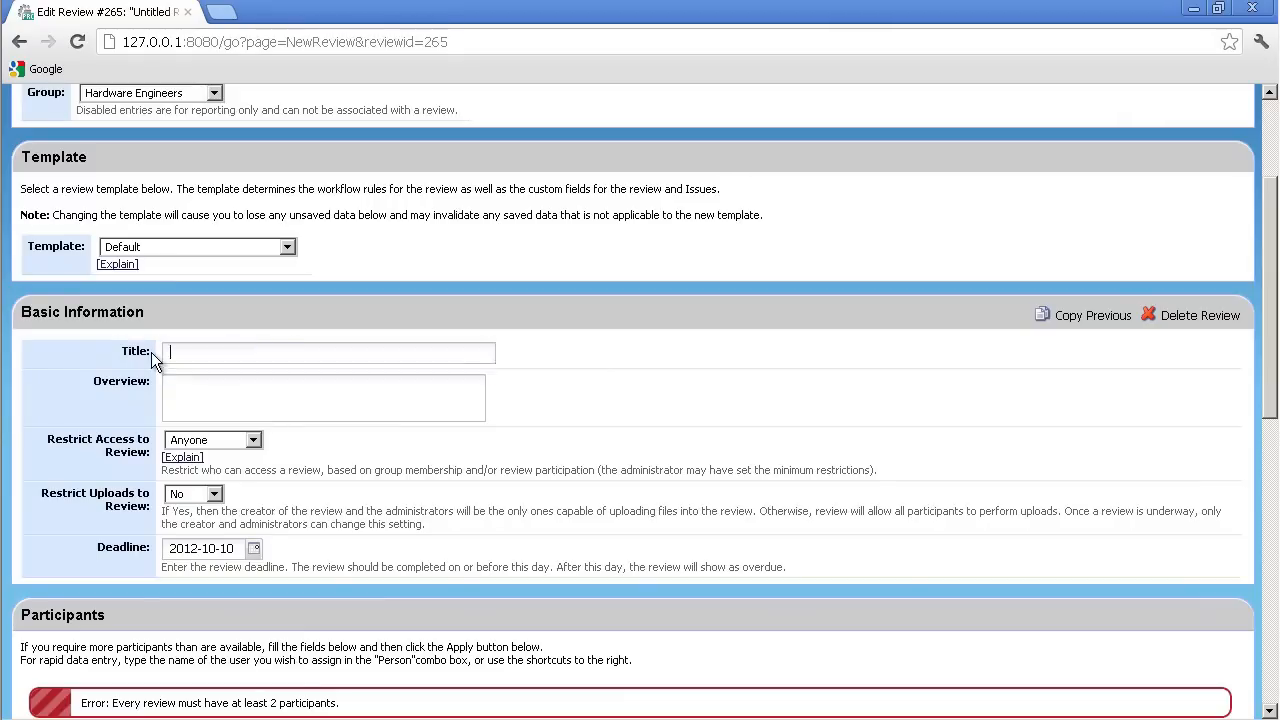
pyautogui.write('Word Document Review')
# Step: Assign the review's creator as Author in the first participant row
pyautogui.scroll(-5, 351, 534)
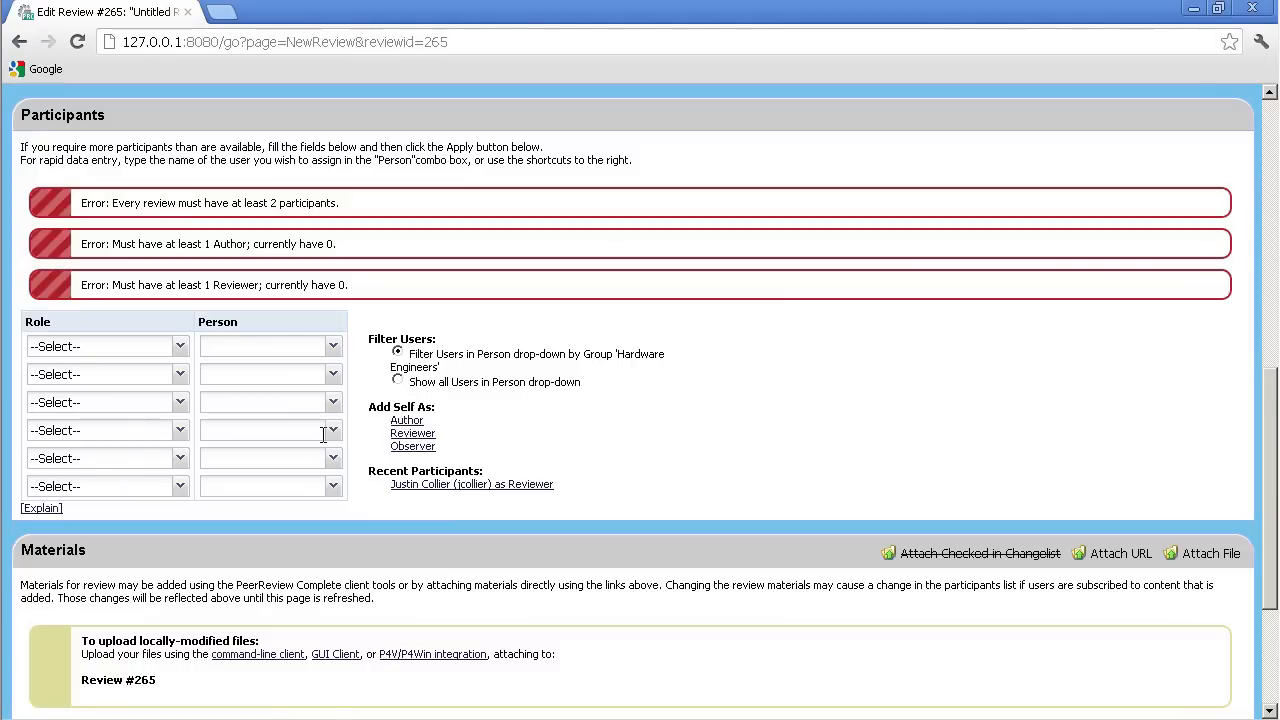
pyautogui.click(333, 346)
pyautogui.click(318, 389)
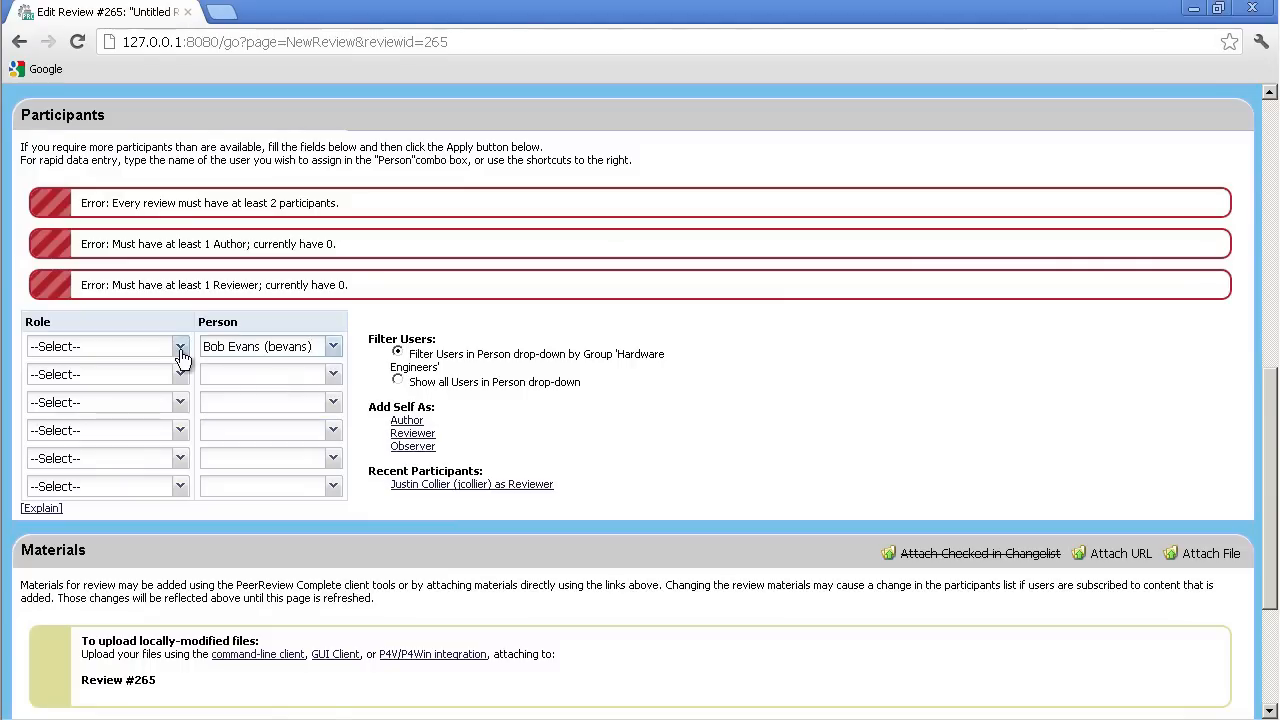
pyautogui.click(181, 350)
pyautogui.click(137, 388)
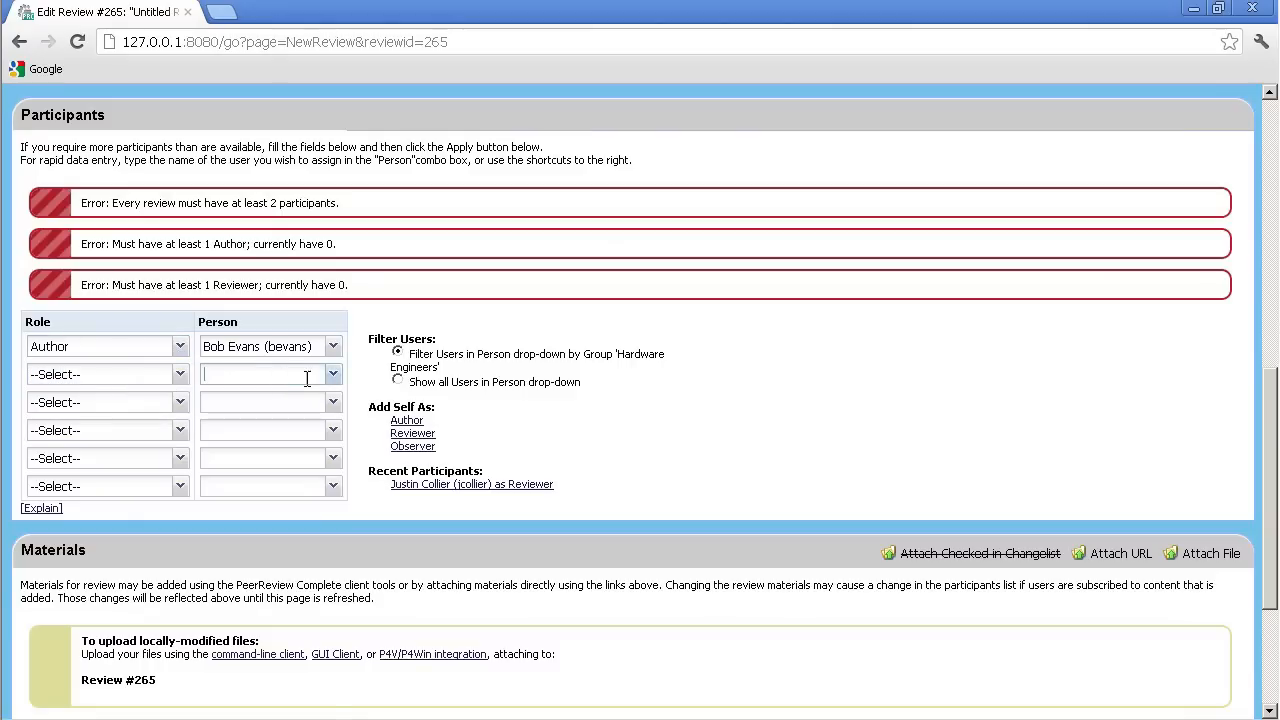
# Step: Add the recently used participant as Reviewer in the second participant row
pyautogui.click(333, 374)
pyautogui.click(270, 430)
pyautogui.click(180, 374)
pyautogui.click(148, 444)
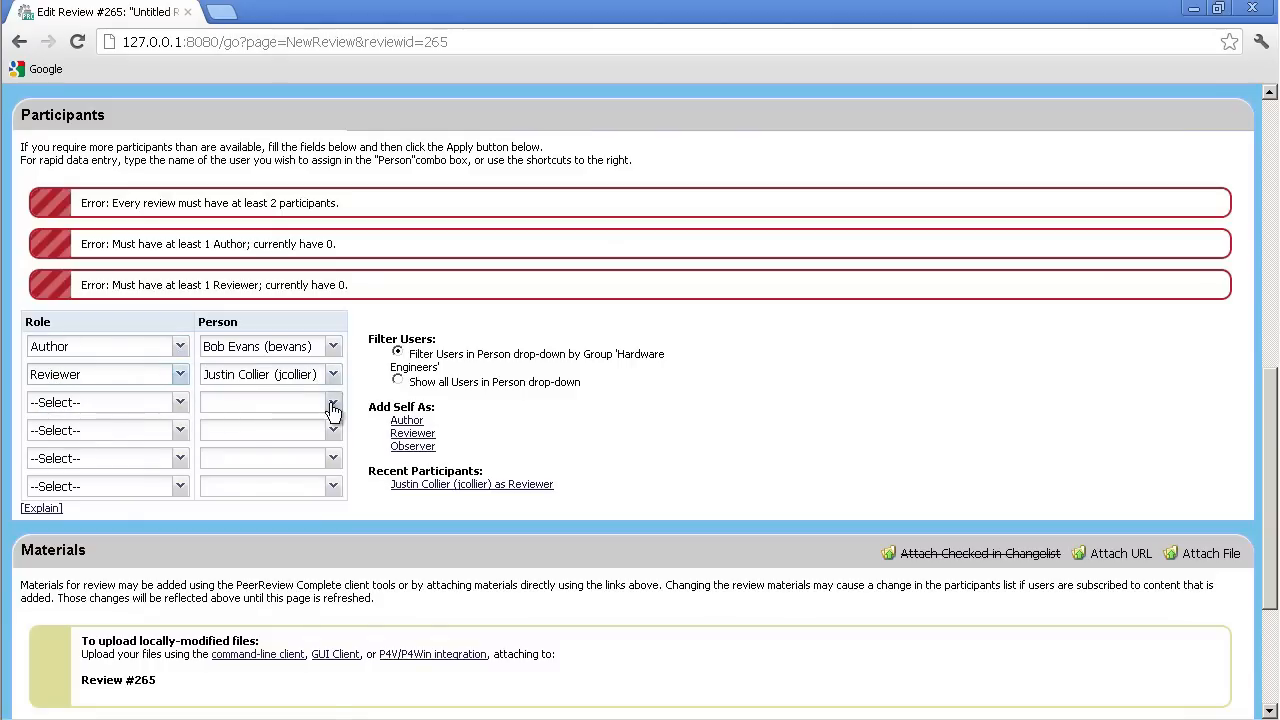
# Step: Add another group member as Observer in the third participant row
pyautogui.click(333, 402)
pyautogui.click(275, 418)
pyautogui.click(179, 404)
pyautogui.click(112, 484)
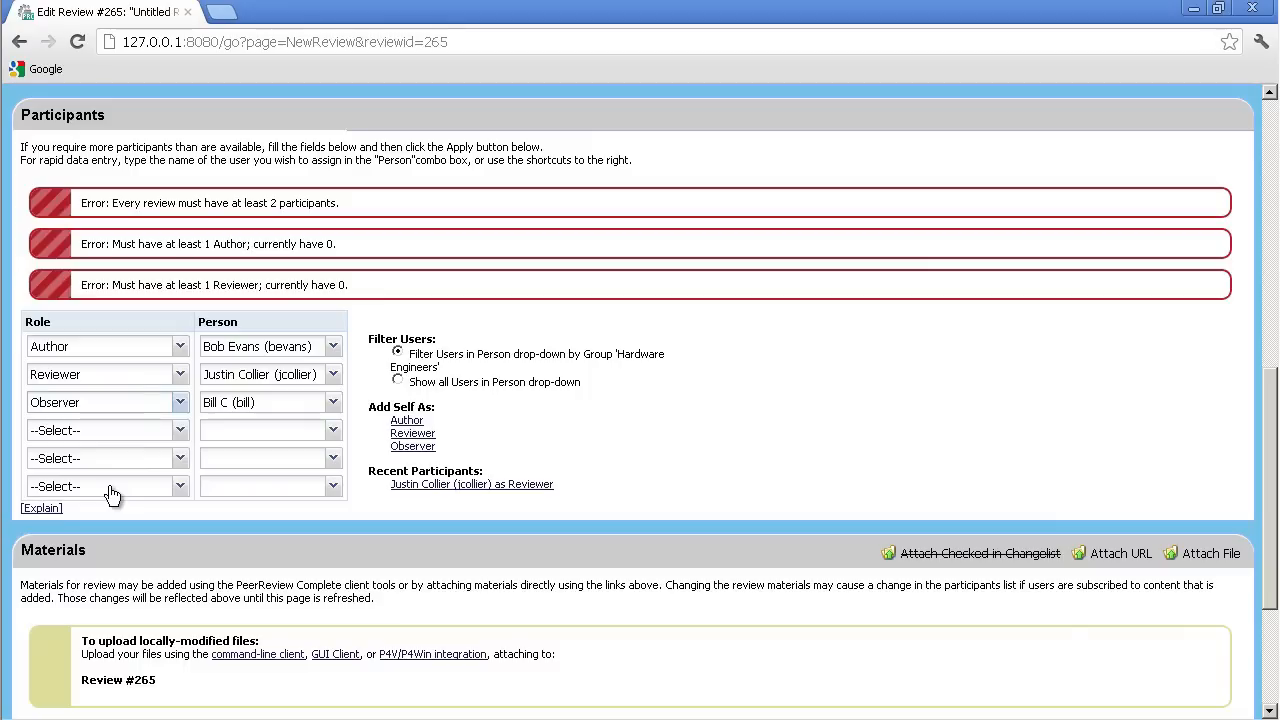
# Step: Apply the review settings and continue to the review summary
pyautogui.scroll(-3, 112, 495)
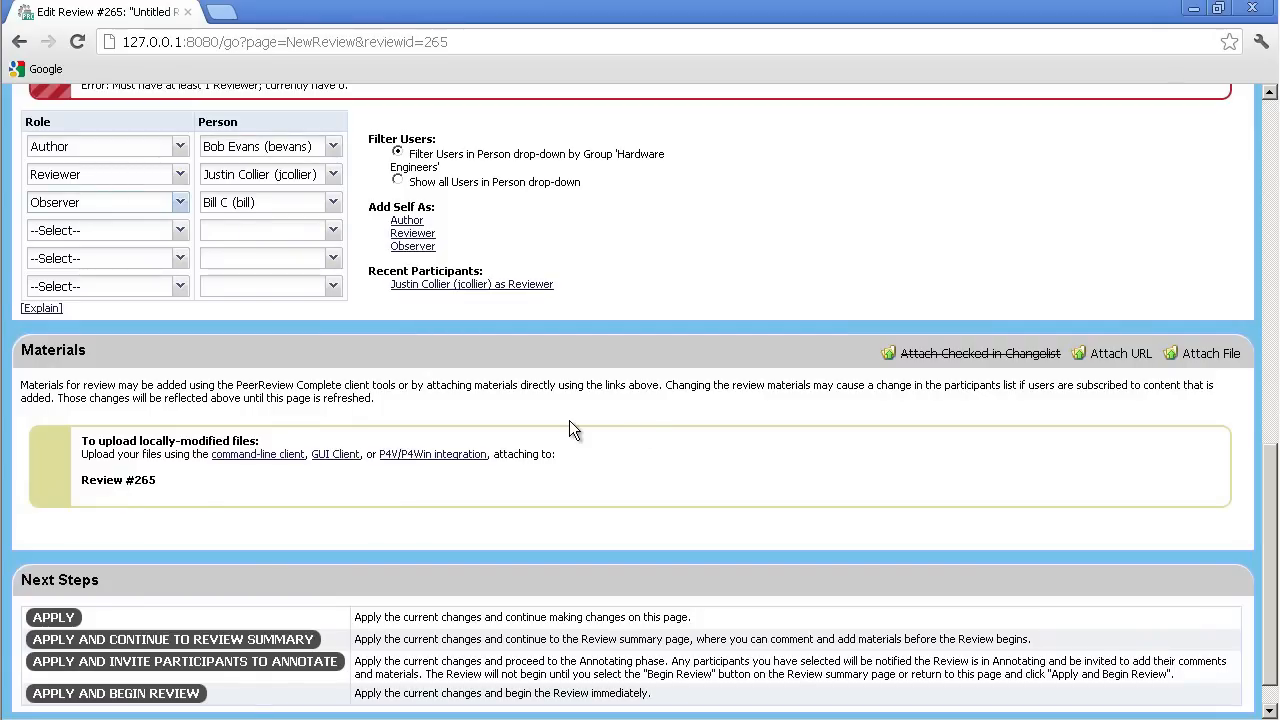
pyautogui.scroll(-1, 570, 422)
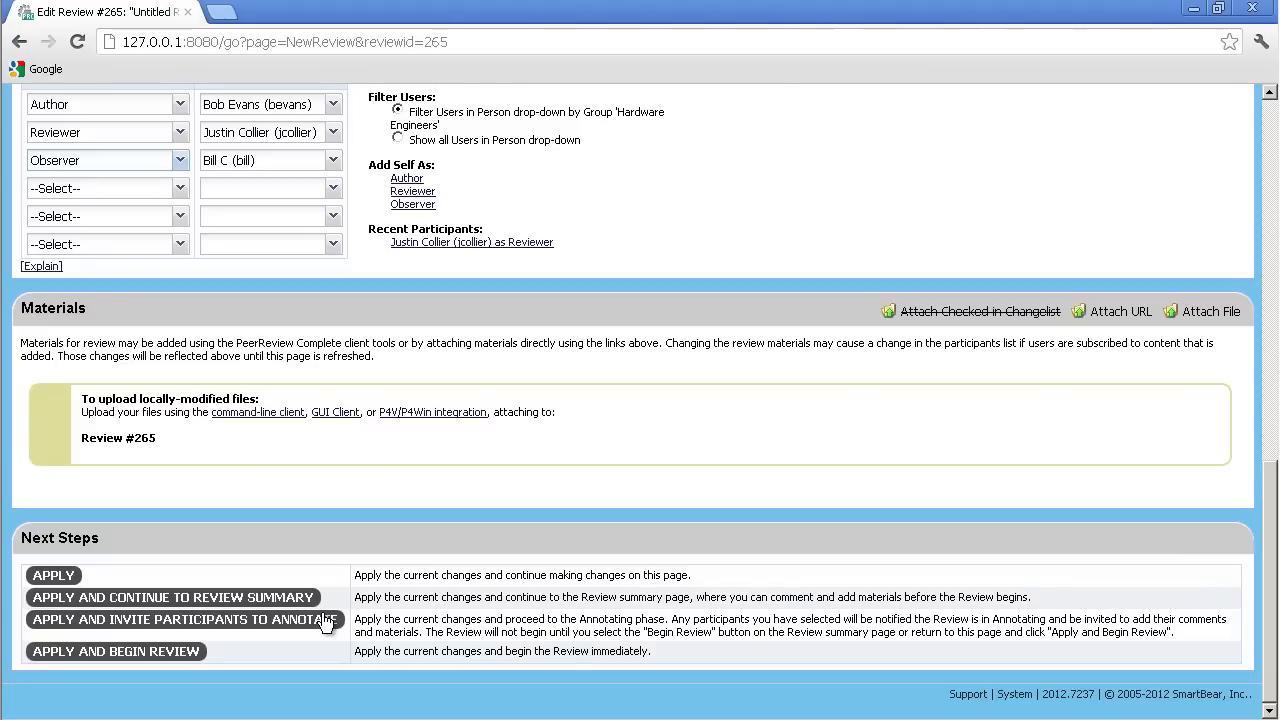
pyautogui.click(198, 599)
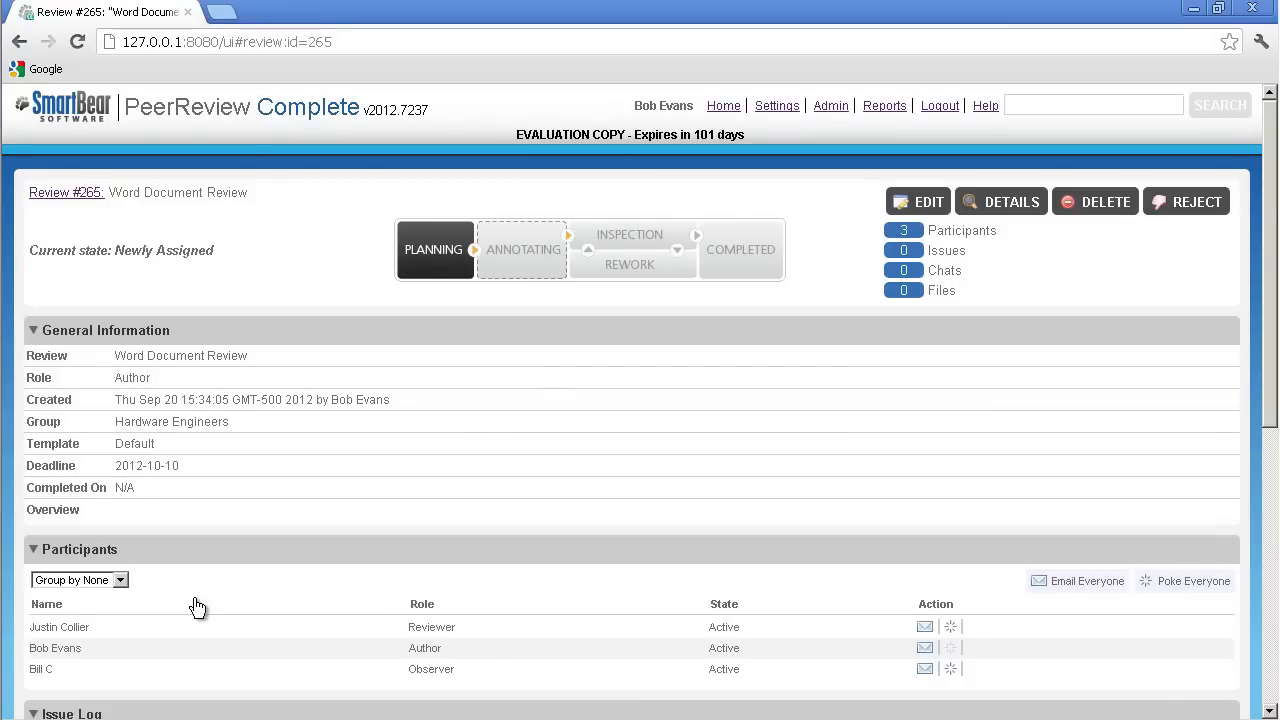
# Step: Upload the AMR Stakeholder Requirements Word file from the desktop to the review and begin the review
pyautogui.doubleClick(553, 16)
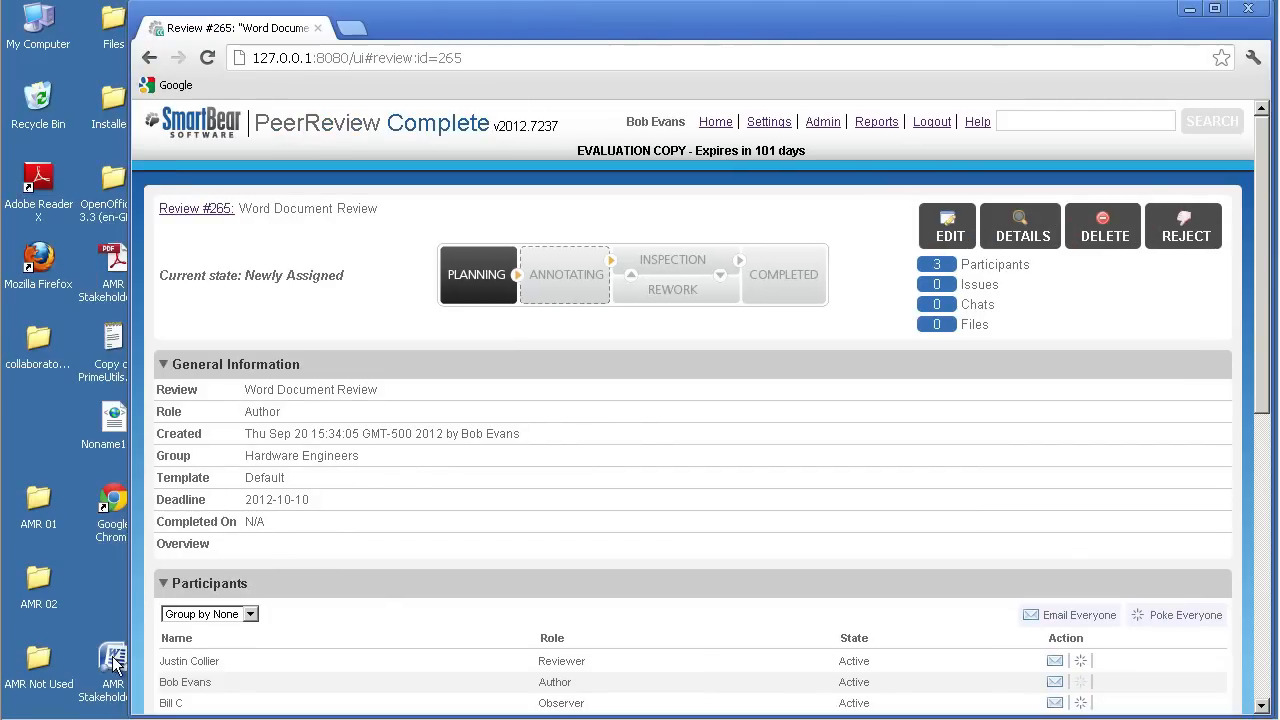
pyautogui.moveTo(113, 665); pyautogui.dragTo(710, 462)
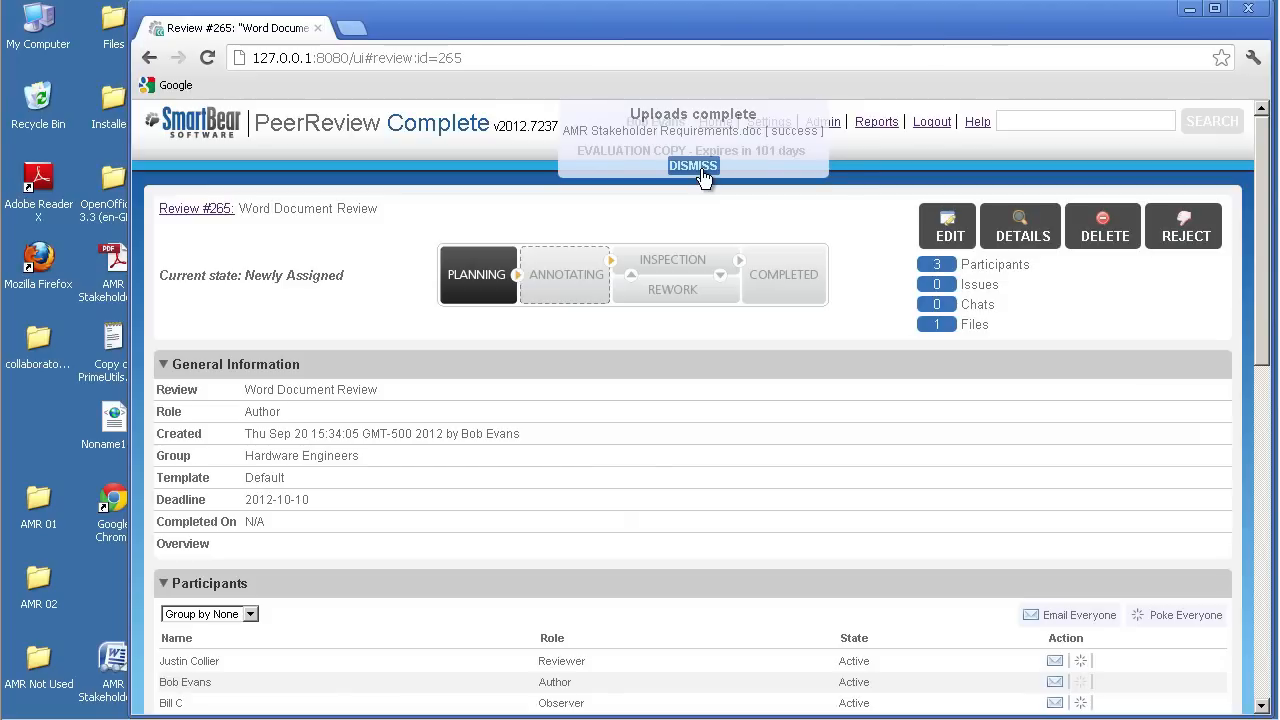
pyautogui.click(700, 166)
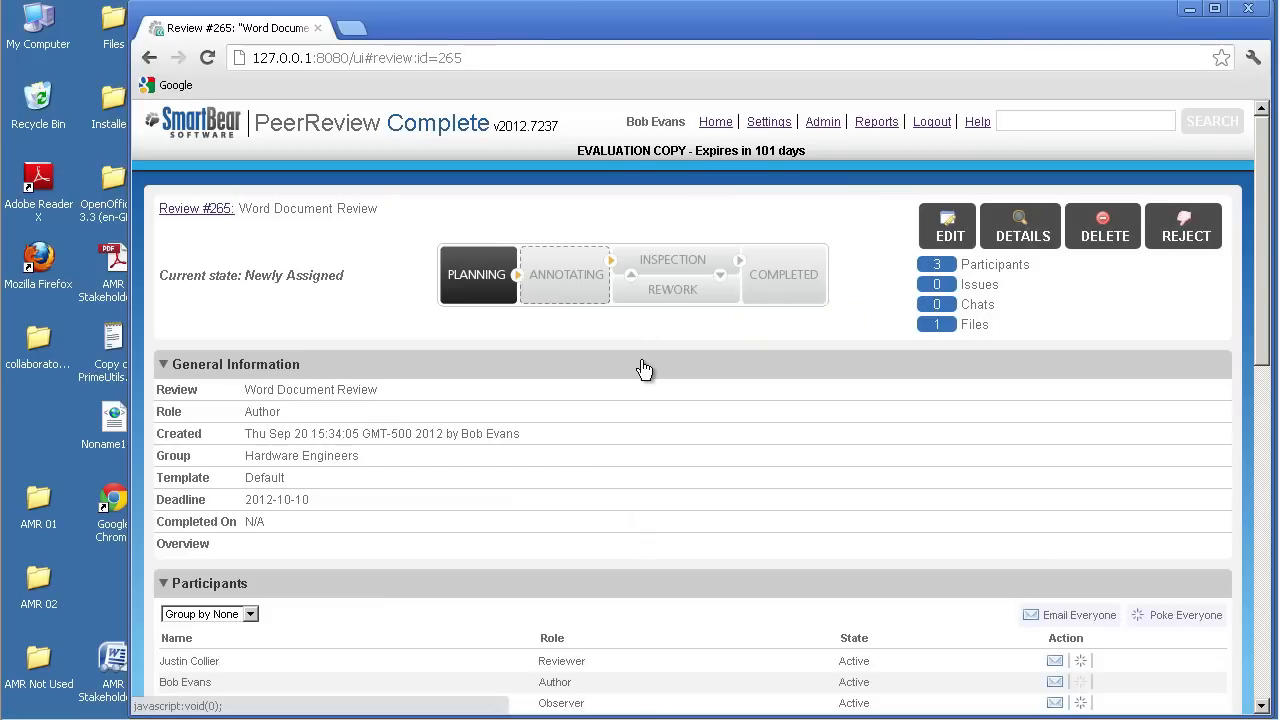
pyautogui.scroll(-8, 1051, 283)
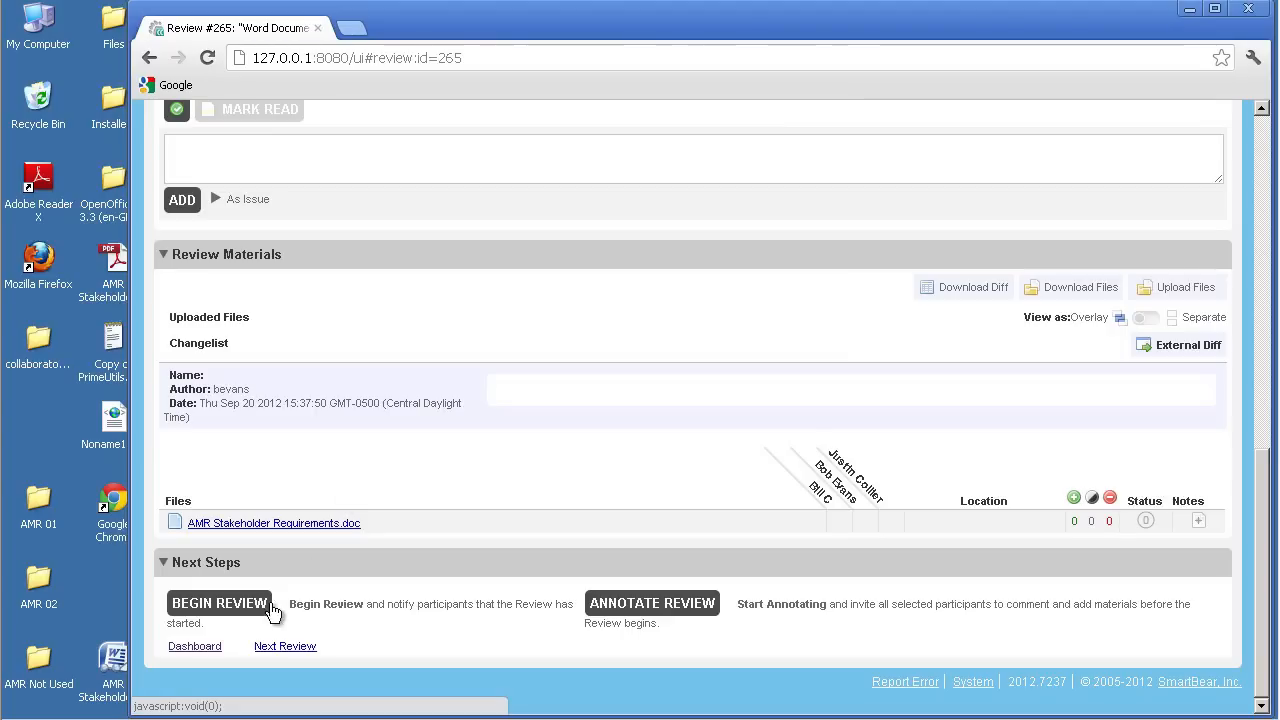
pyautogui.click(220, 603)
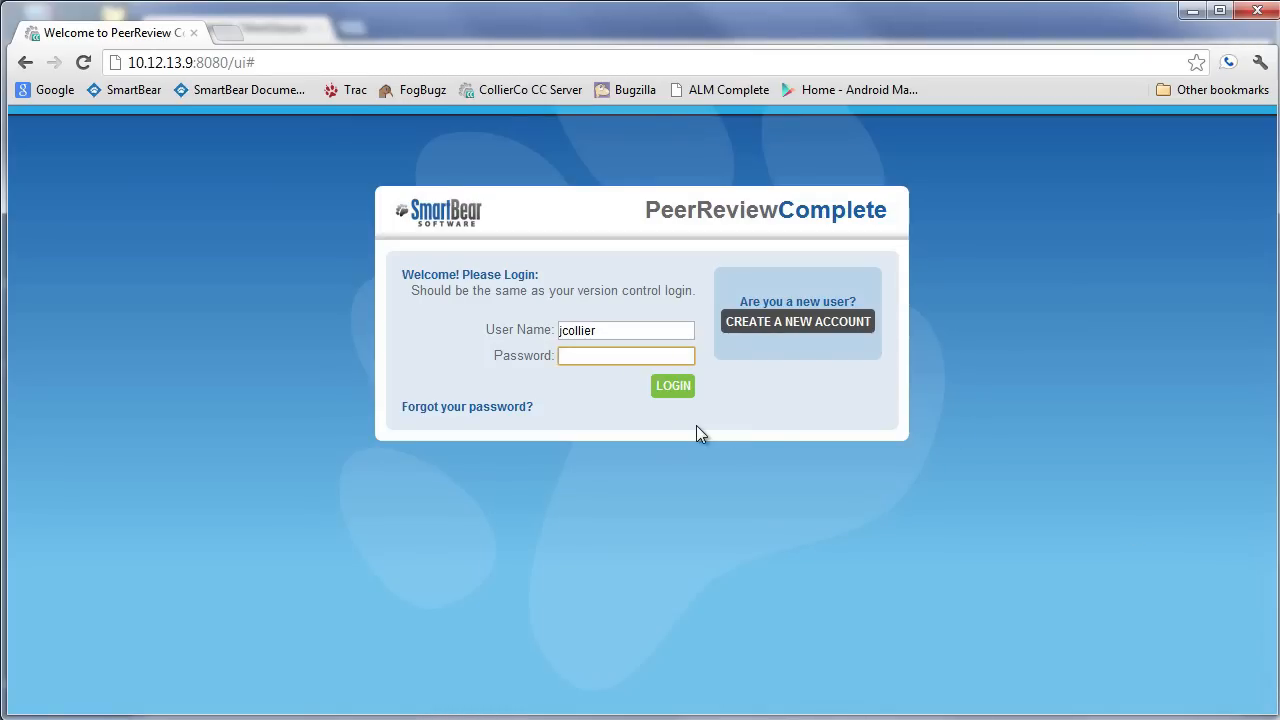
# Step: Log in with the reviewer's account and open the "Word Document Review" action item
pyautogui.click(674, 389)
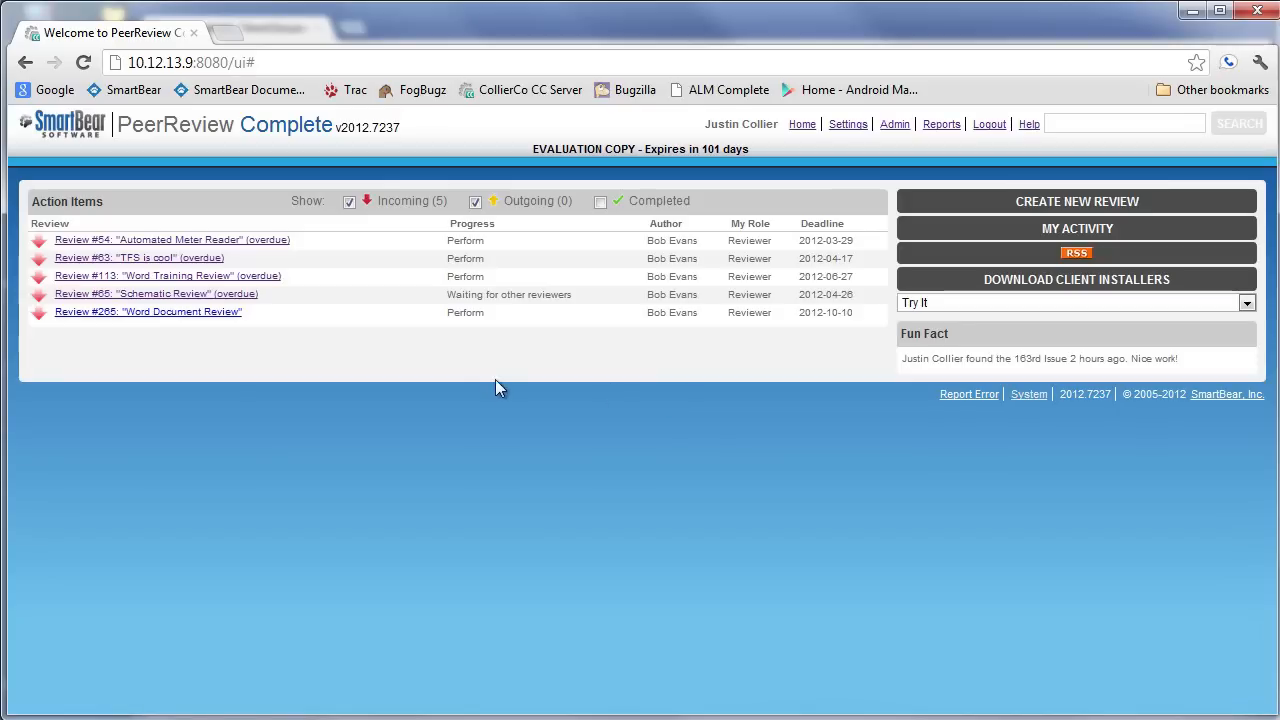
pyautogui.click(127, 313)
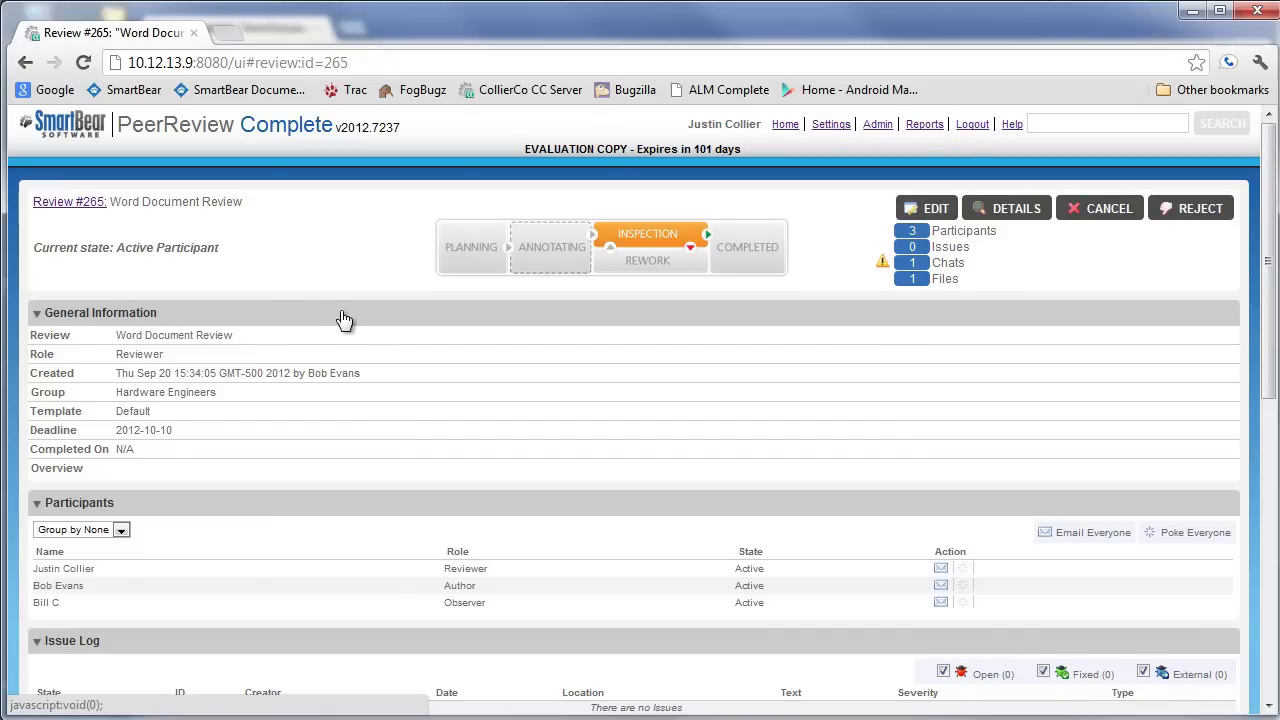
# Step: Open AMR Stakeholder Requirements.doc from the review materials and go to page 3
pyautogui.scroll(-6, 343, 319)
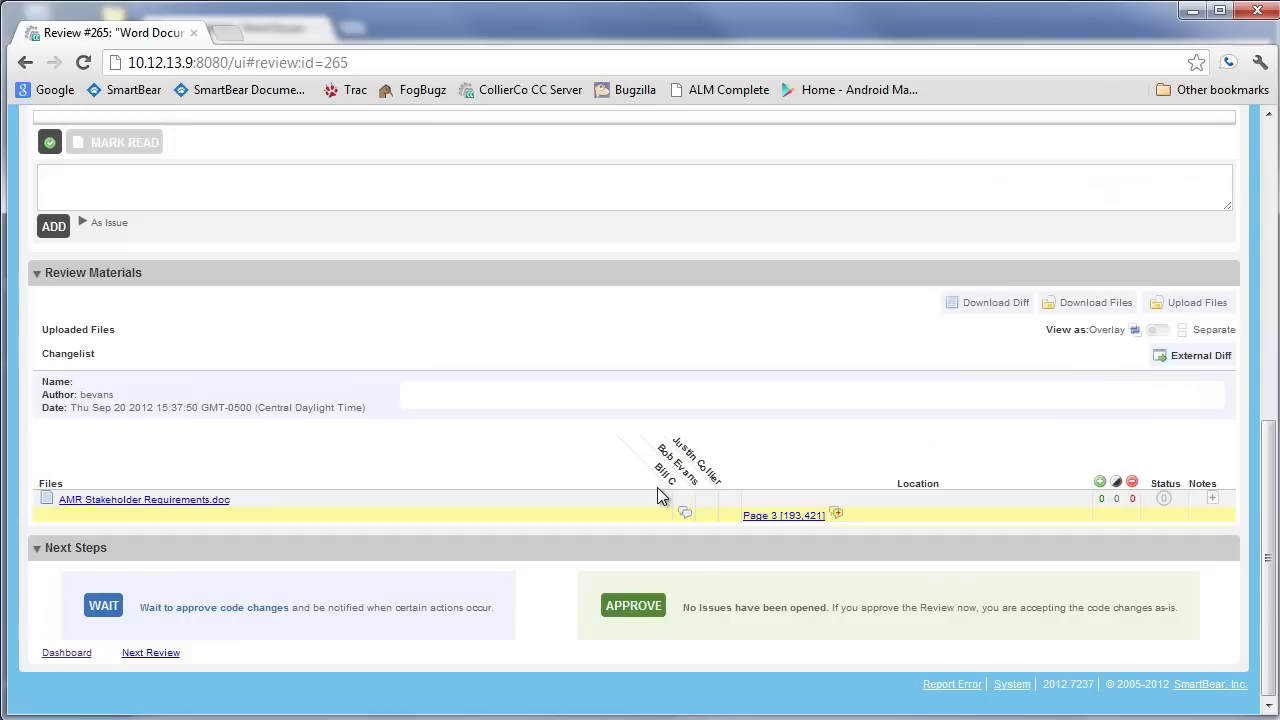
pyautogui.click(187, 500)
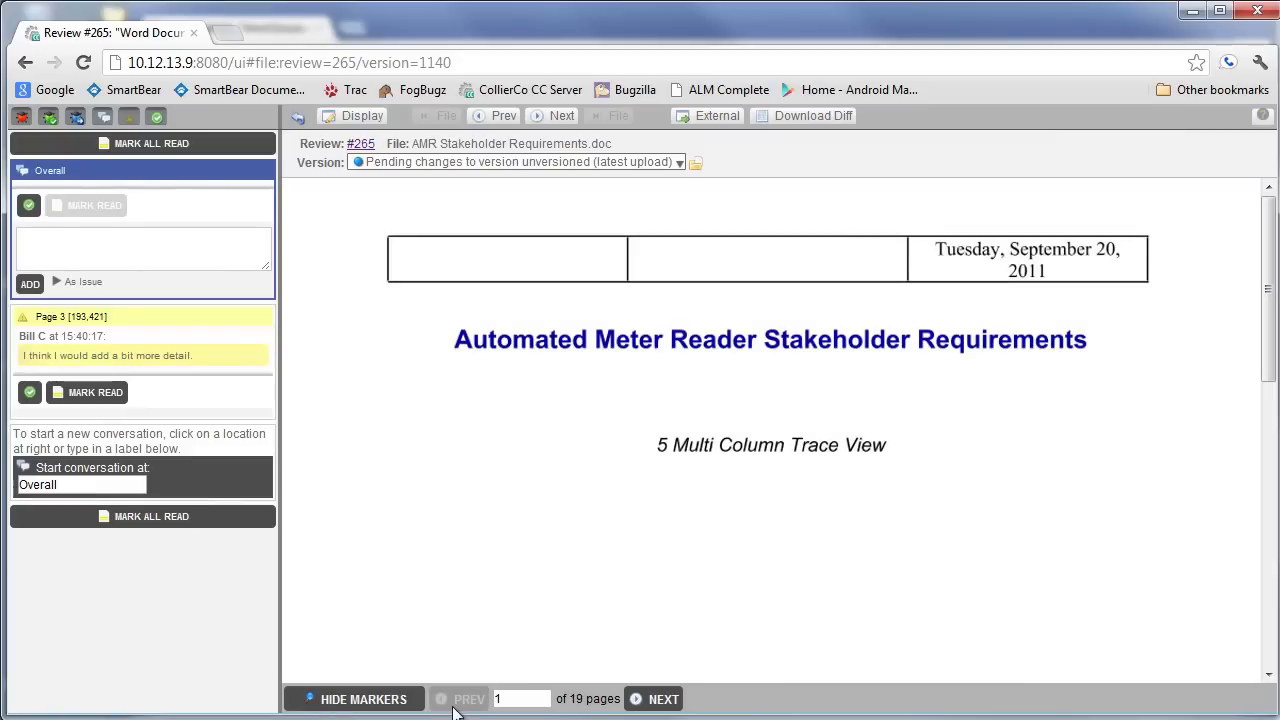
pyautogui.click(665, 699)
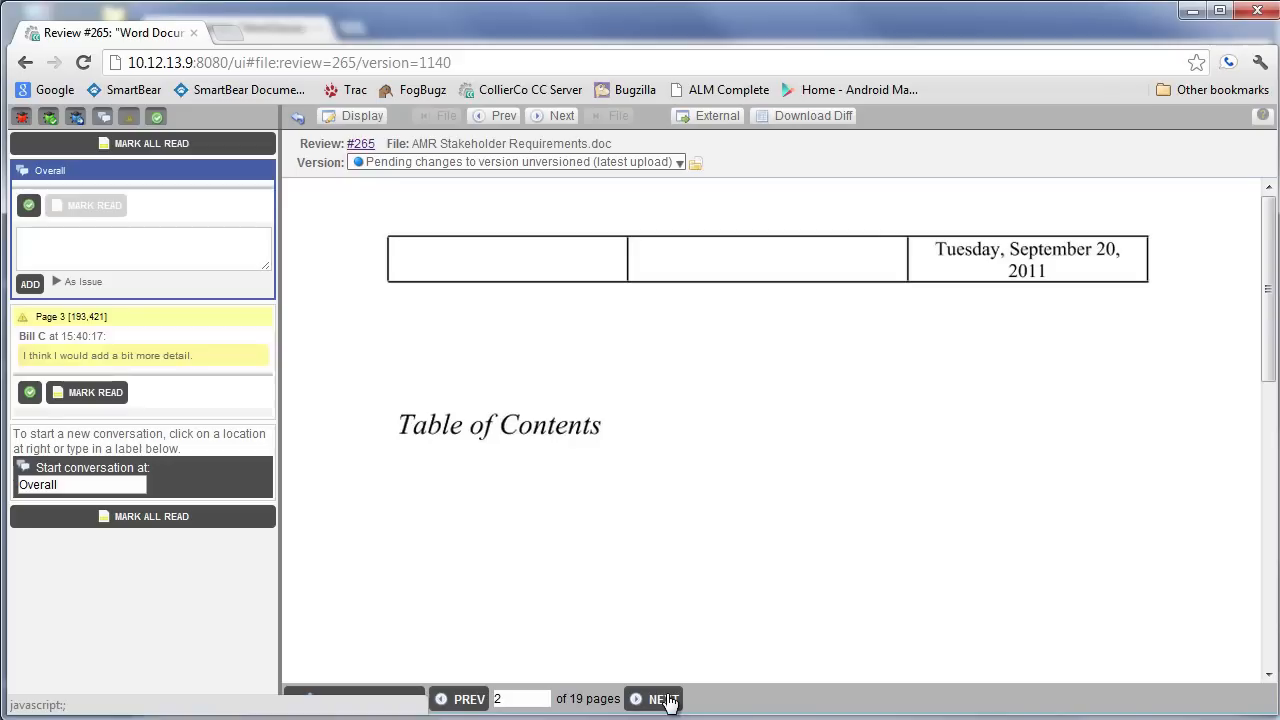
pyautogui.click(666, 700)
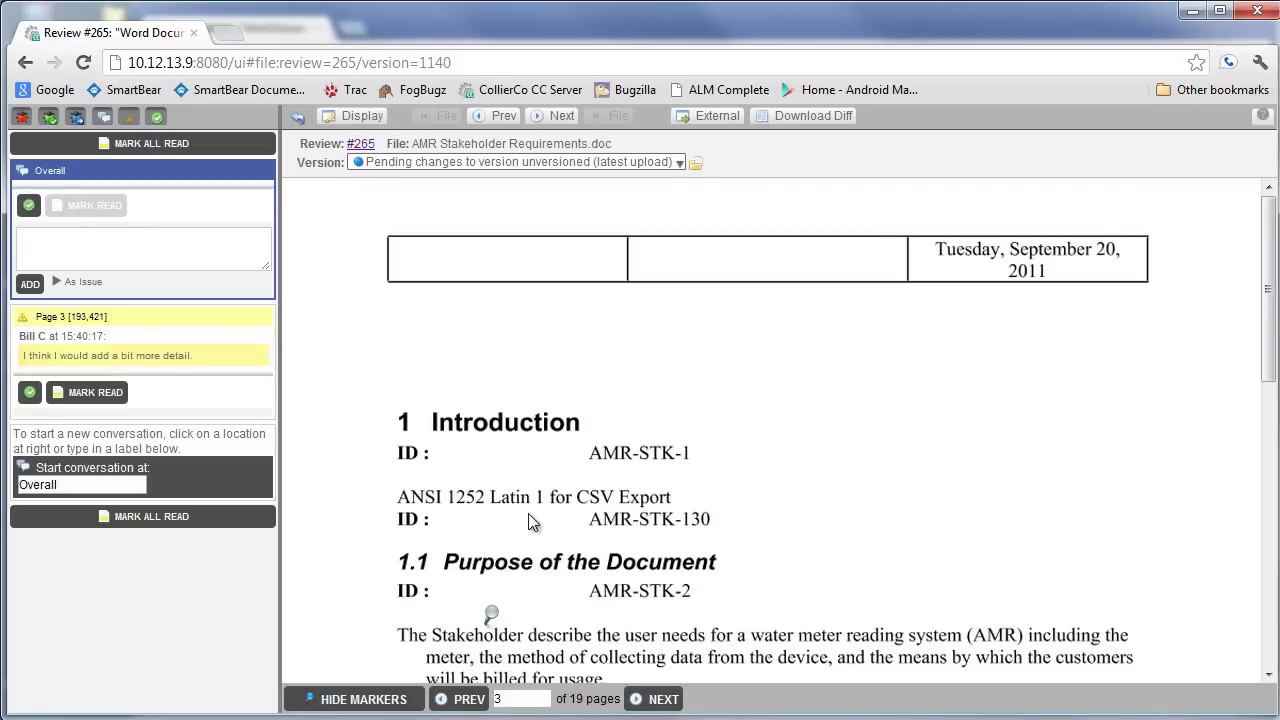
# Step: Reply "I agree" to the observer's page 3 comment about adding more detail
pyautogui.click(130, 318)
pyautogui.write('I agree')
pyautogui.press('Return')
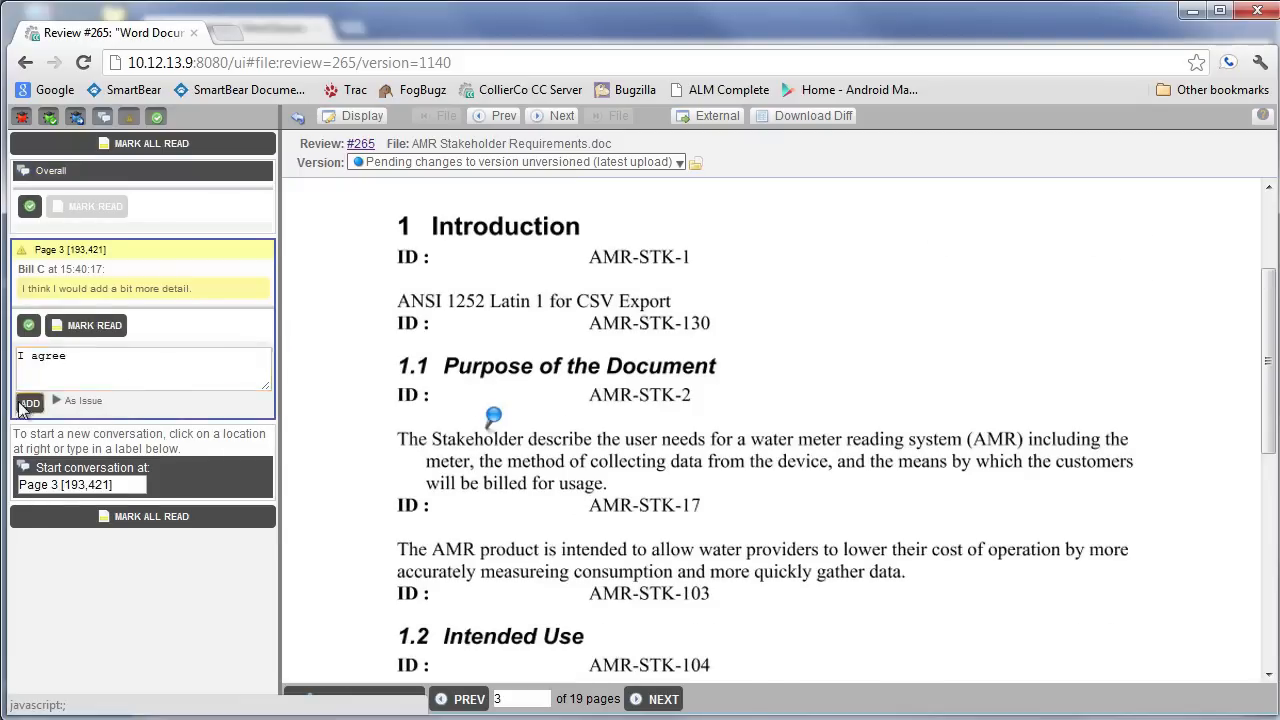
# Step: Comment "This is misspelled" near "measureing" on page 3 and add a "Please fix" issue with Minor severity and Text type
pyautogui.click(542, 562)
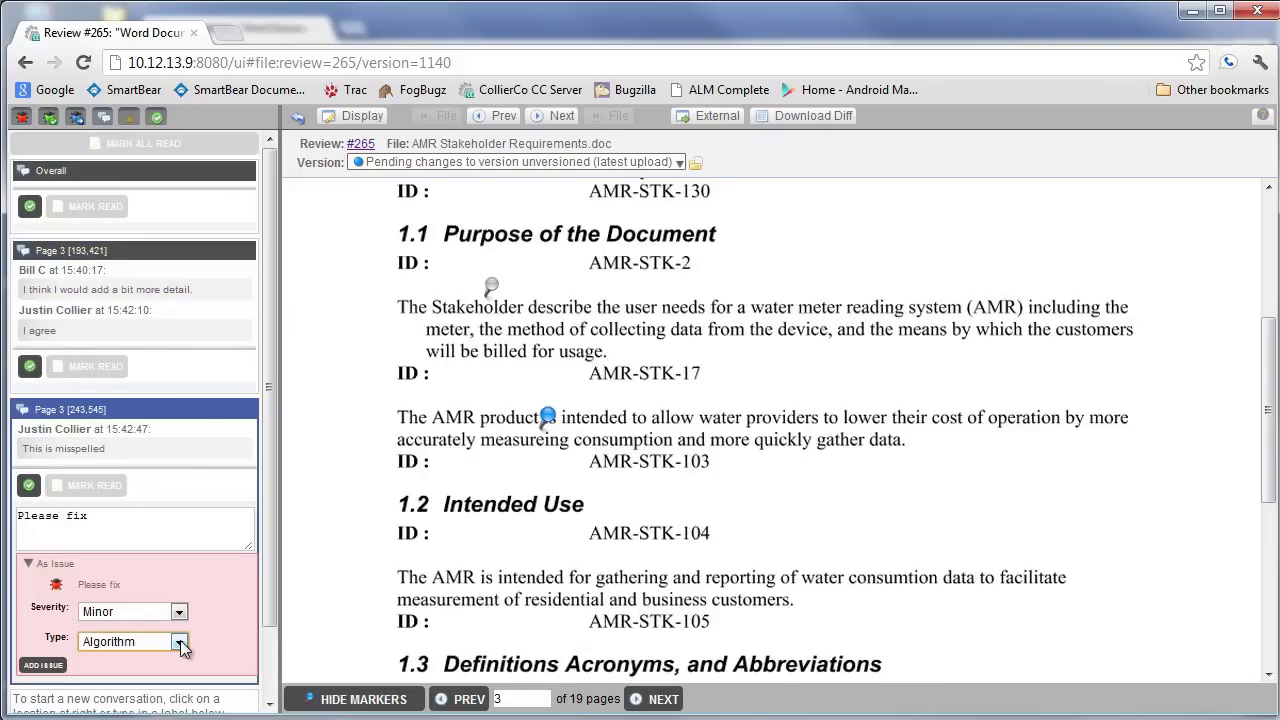
pyautogui.click(180, 640)
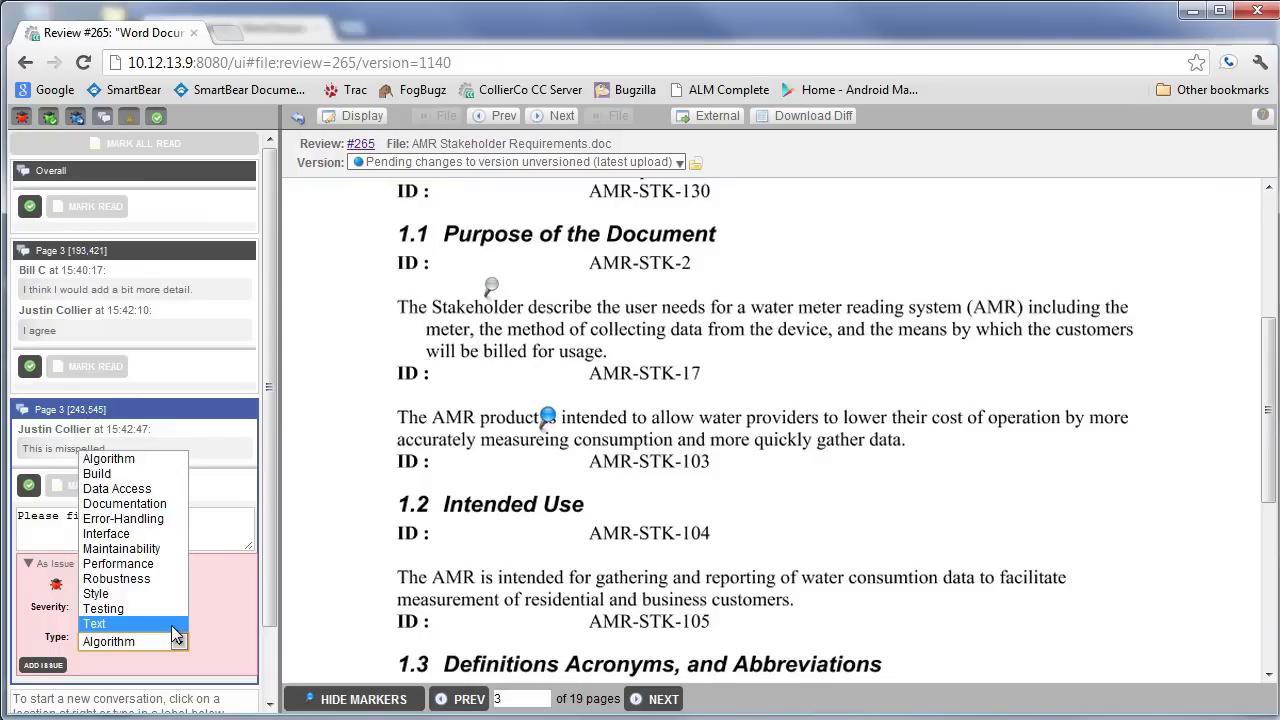
pyautogui.click(160, 625)
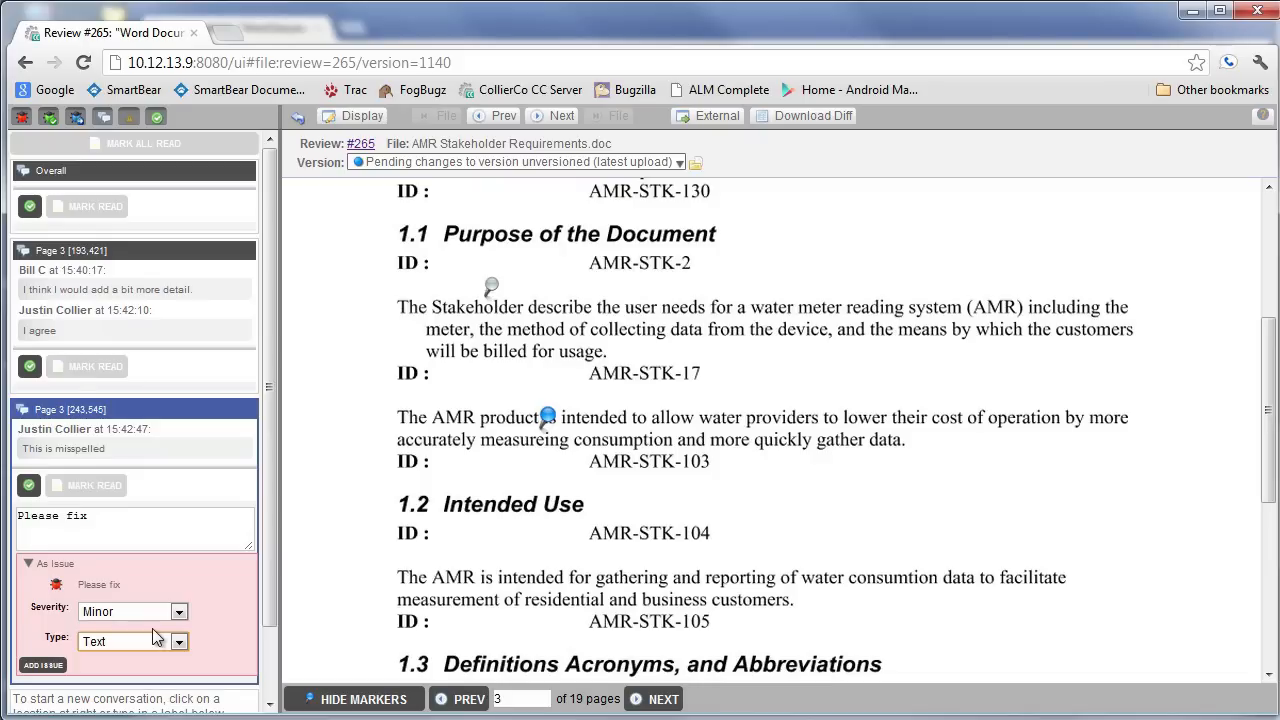
pyautogui.click(43, 665)
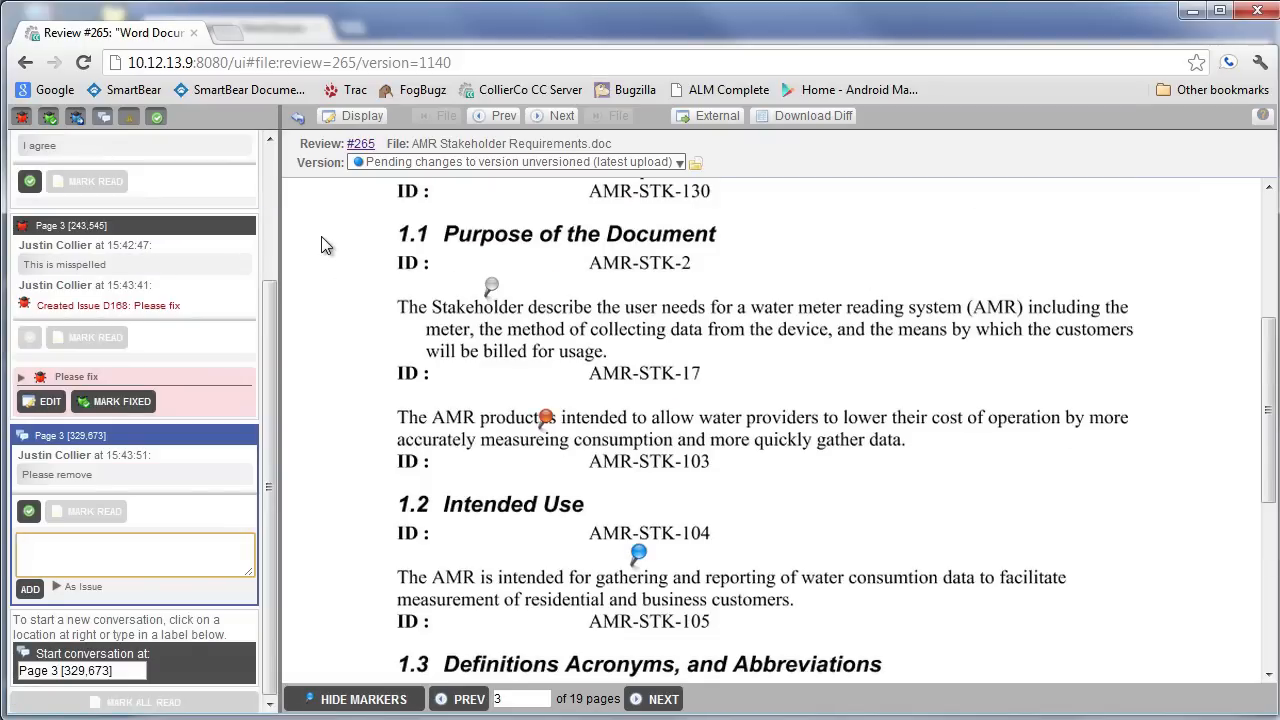
# Step: Return to the review summary and approve the review with its open issue
pyautogui.click(361, 141)
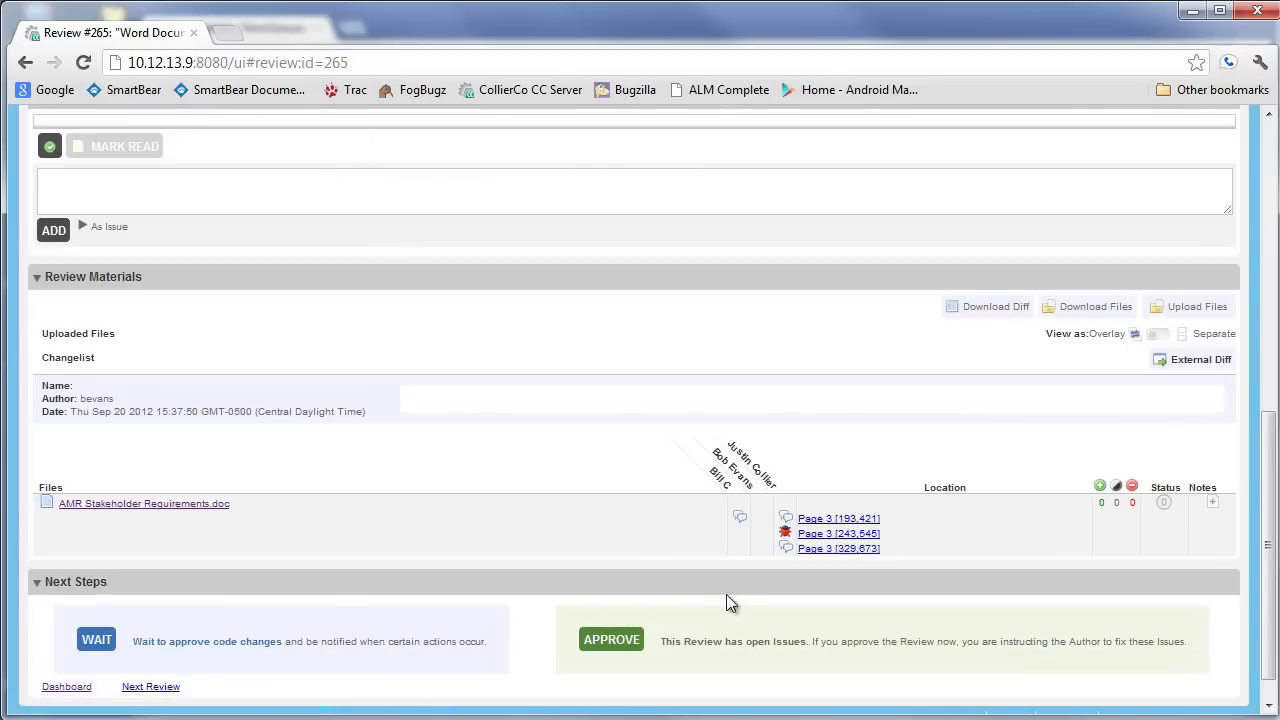
pyautogui.click(609, 646)
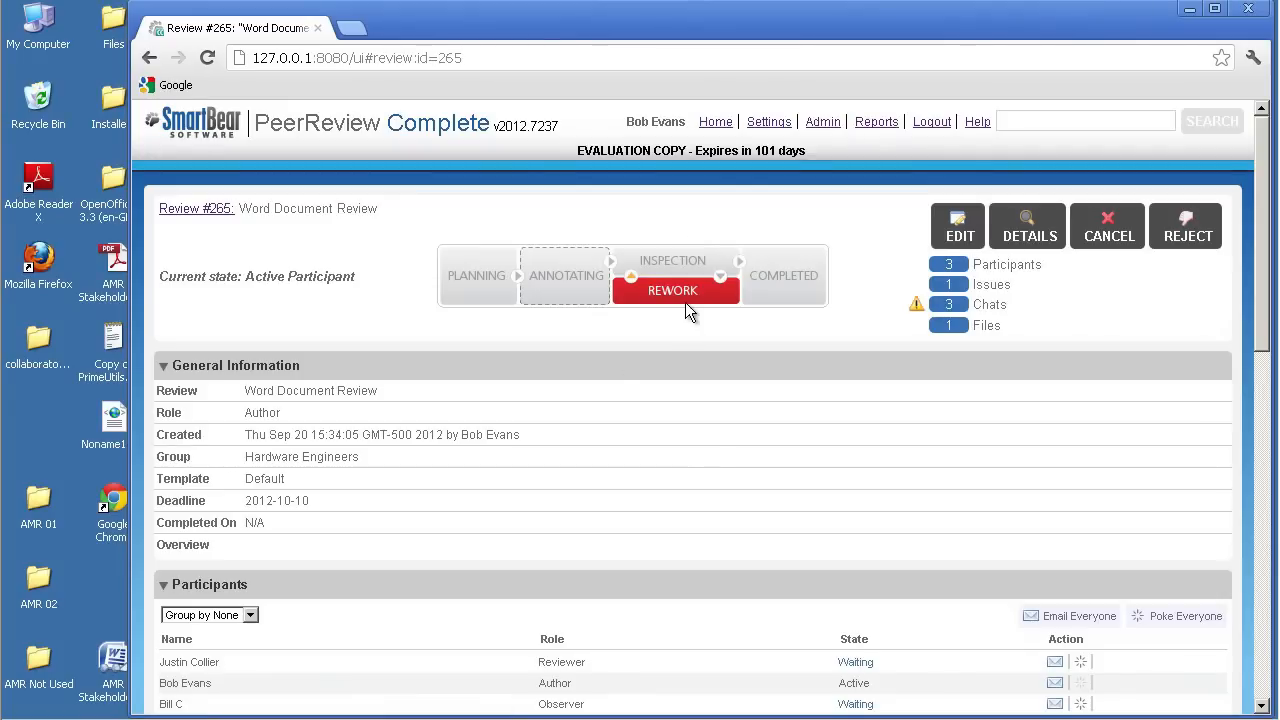
# Step: In the author's session, open the first page 3 conversation from the review materials and reply "I'll add more detail"
pyautogui.scroll(-2, 680, 326)
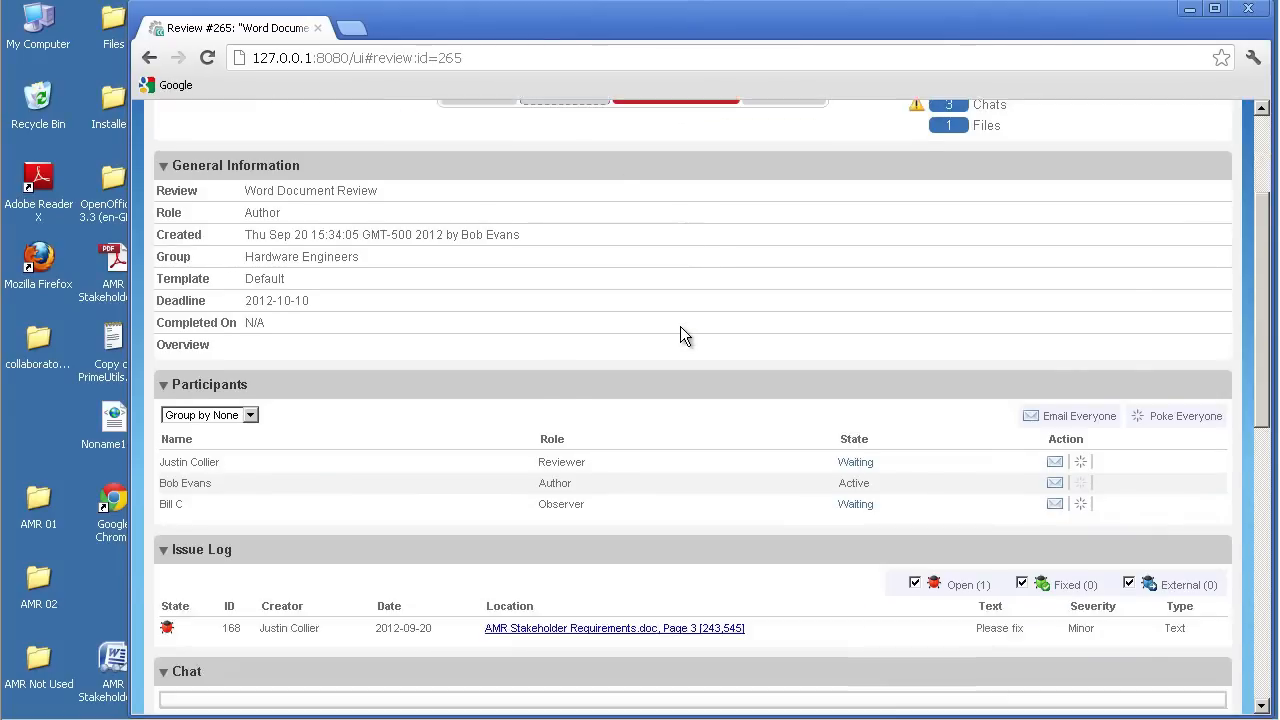
pyautogui.scroll(-4, 680, 335)
pyautogui.scroll(-3, 680, 335)
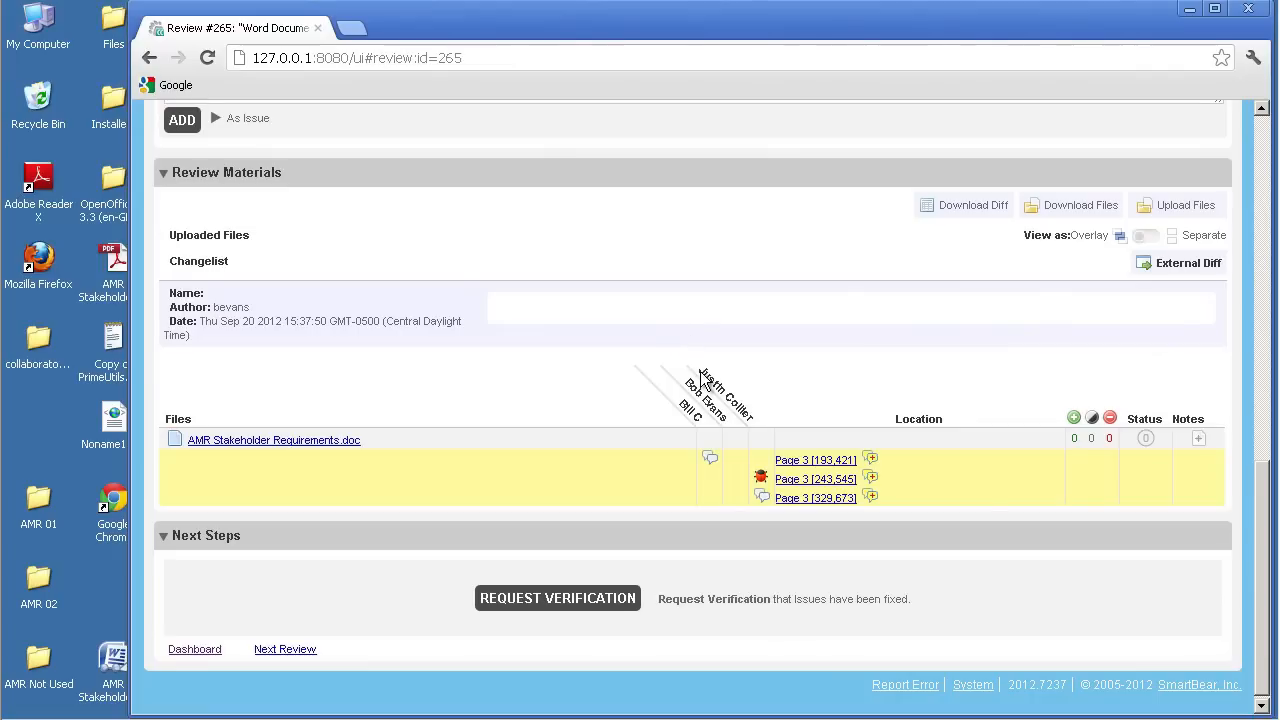
pyautogui.click(821, 461)
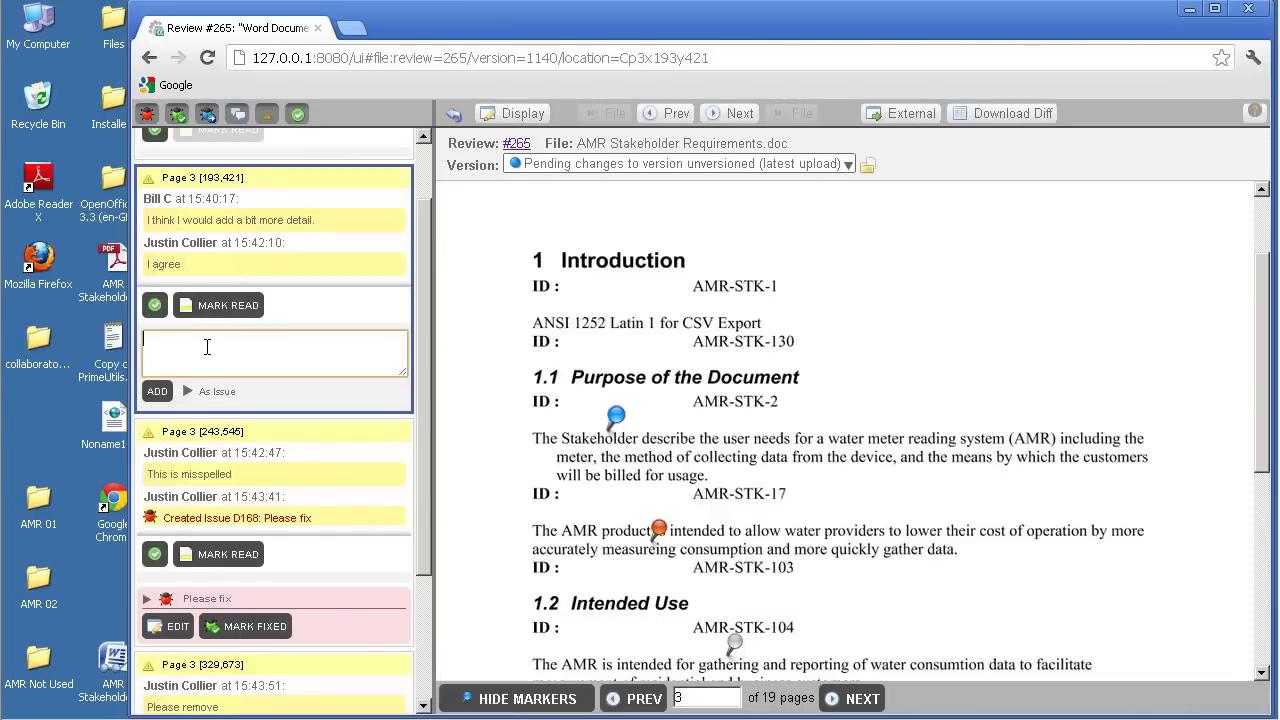
pyautogui.write("I'll add more detail.")
pyautogui.click(157, 391)
# Step: Mark the misspelling and "Please remove" conversations on page 3 as read
pyautogui.click(213, 540)
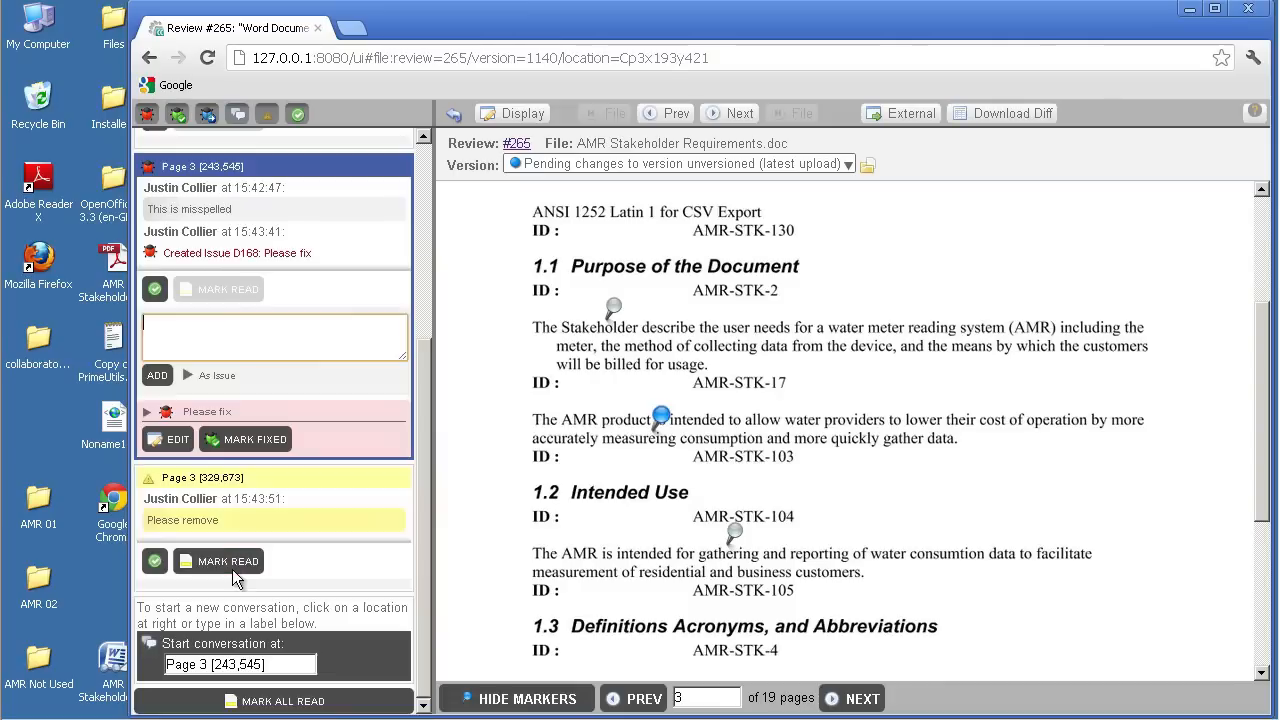
pyautogui.click(232, 566)
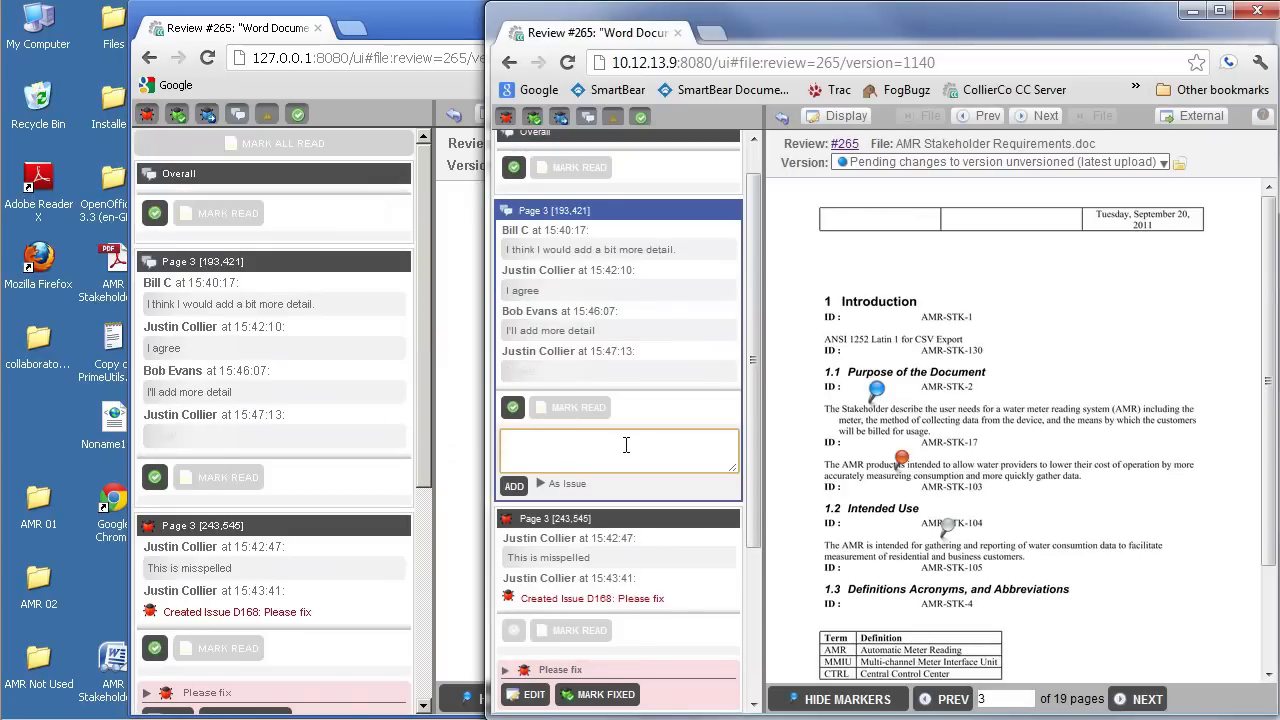
# Step: In the reviewer's session, add the reply "Good deal" to the conversation about adding more detail
pyautogui.write('Good deal')
pyautogui.click(514, 486)
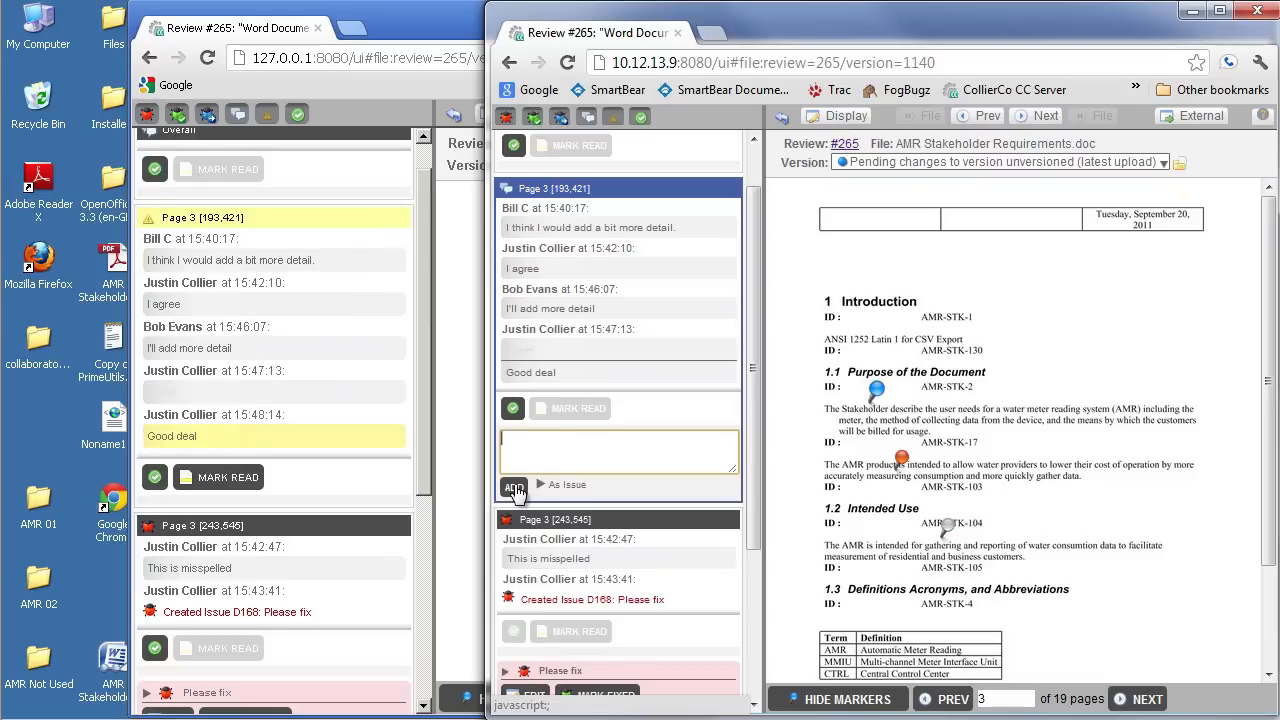
# Step: In the author's session, open the page 3 conversation containing the new "Good deal" reply
pyautogui.hotkey('alt', 'Tab')
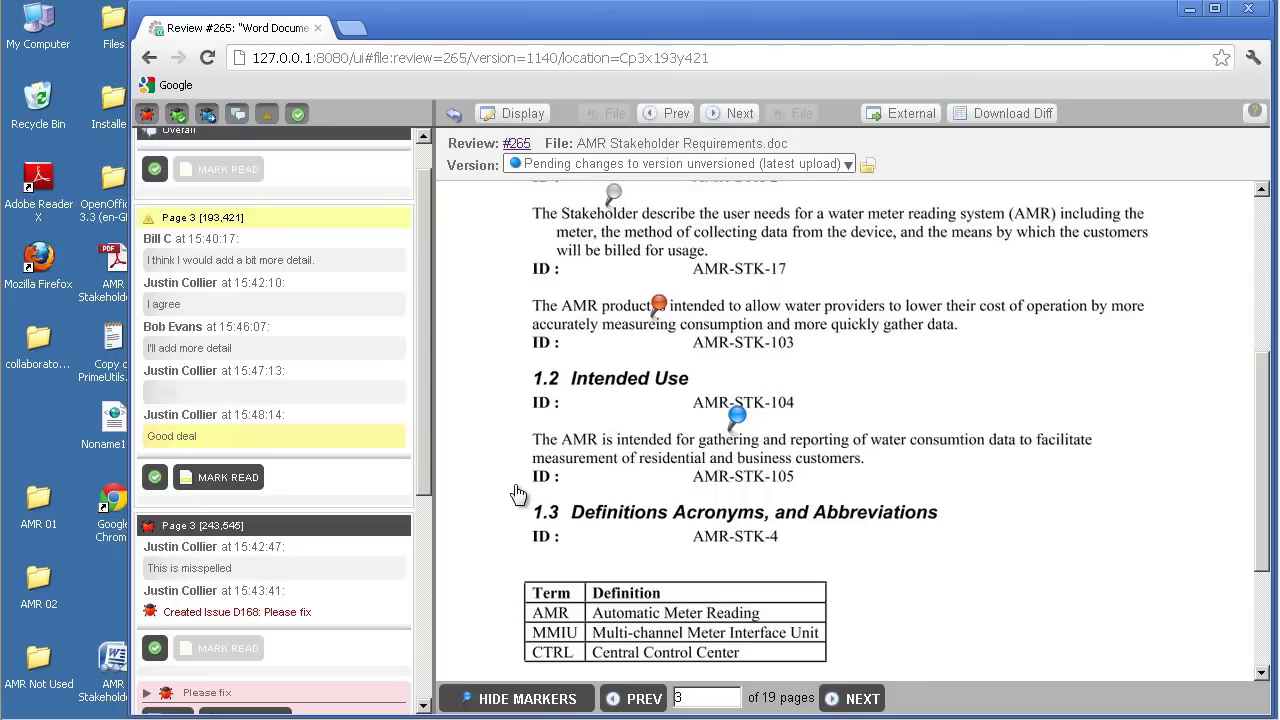
pyautogui.click(270, 418)
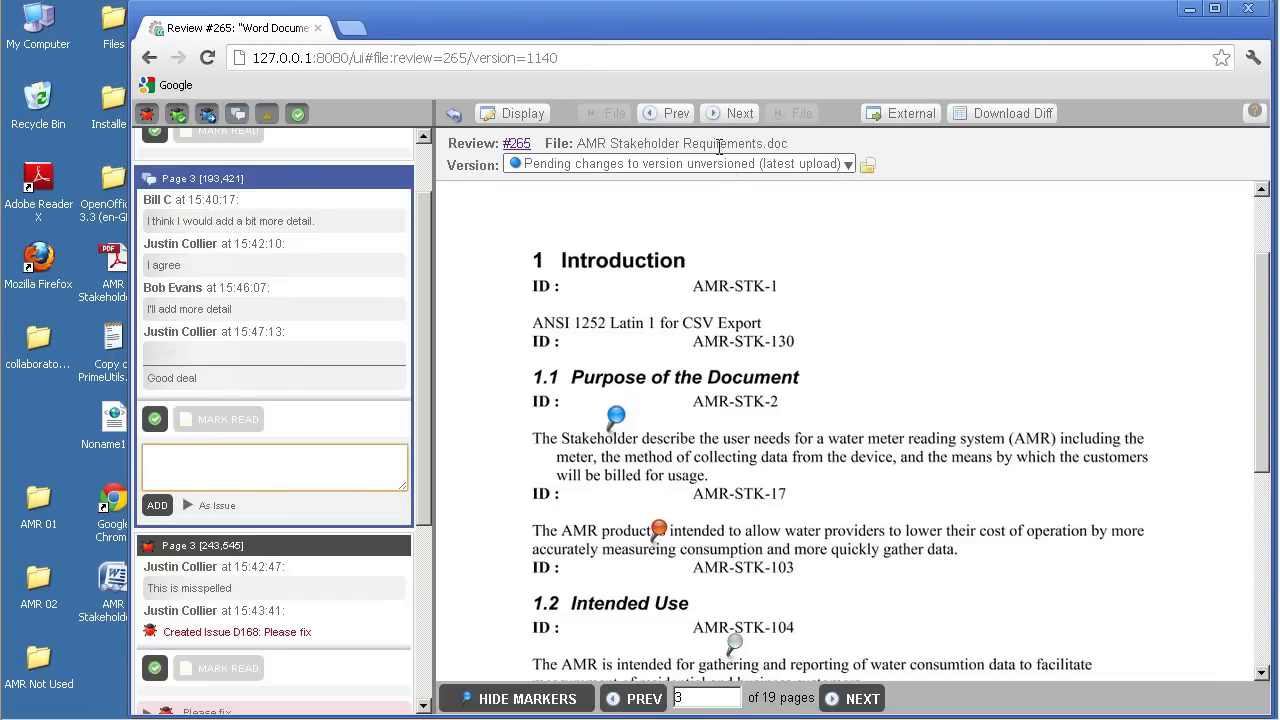
# Step: From the review summary, upload the revised AMR Stakeholder Requirements.doc on the desktop and request verification that the issues have been fixed
pyautogui.click(517, 143)
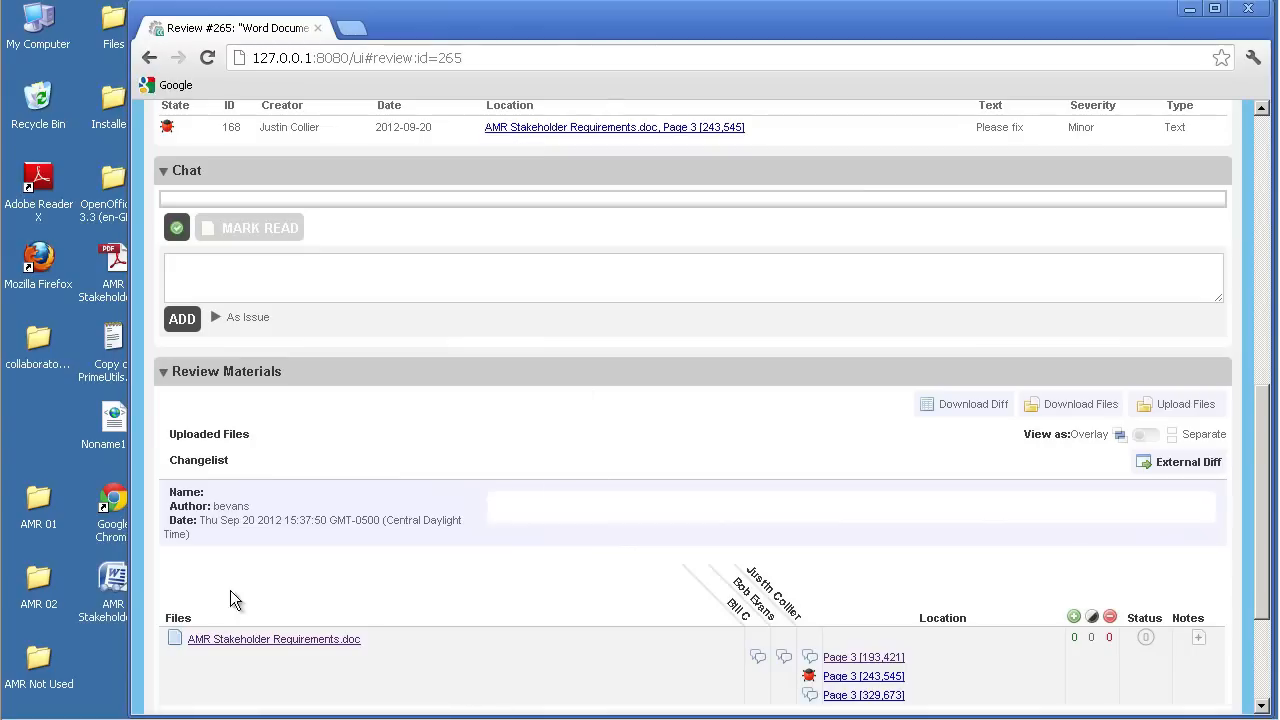
pyautogui.moveTo(113, 600); pyautogui.dragTo(683, 460)
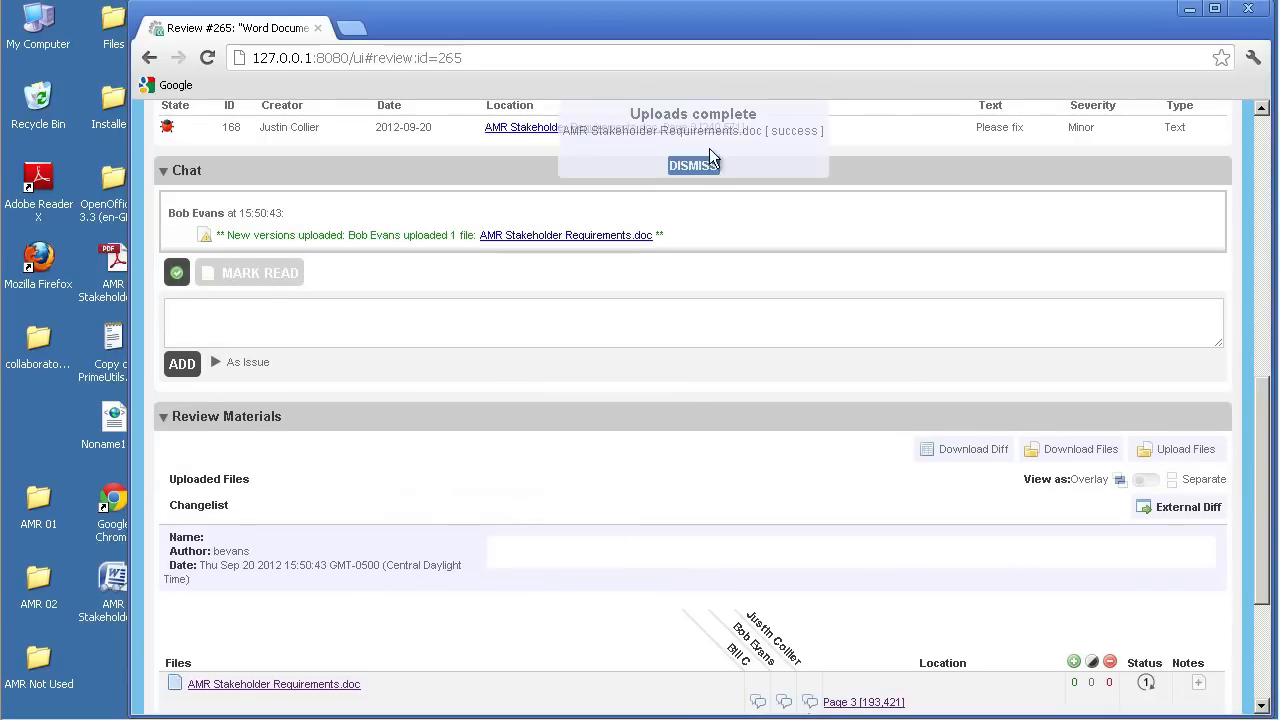
pyautogui.click(693, 166)
pyautogui.scroll(-3, 690, 339)
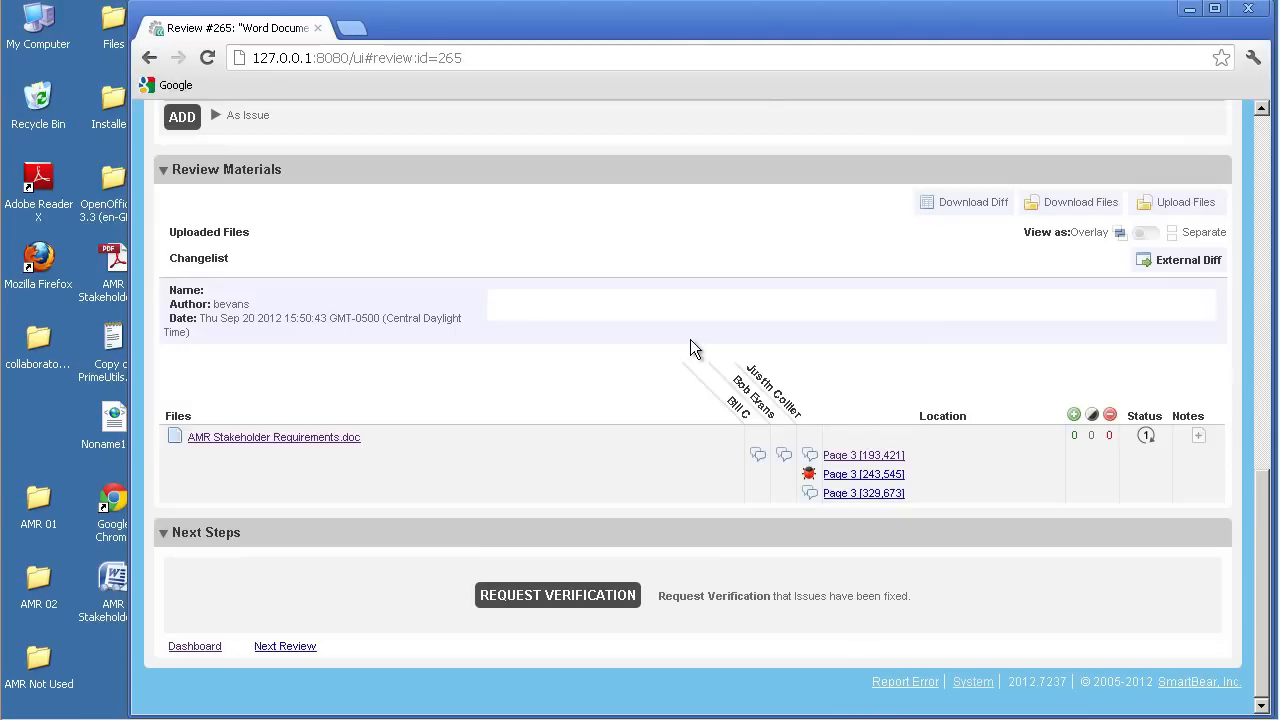
pyautogui.click(560, 596)
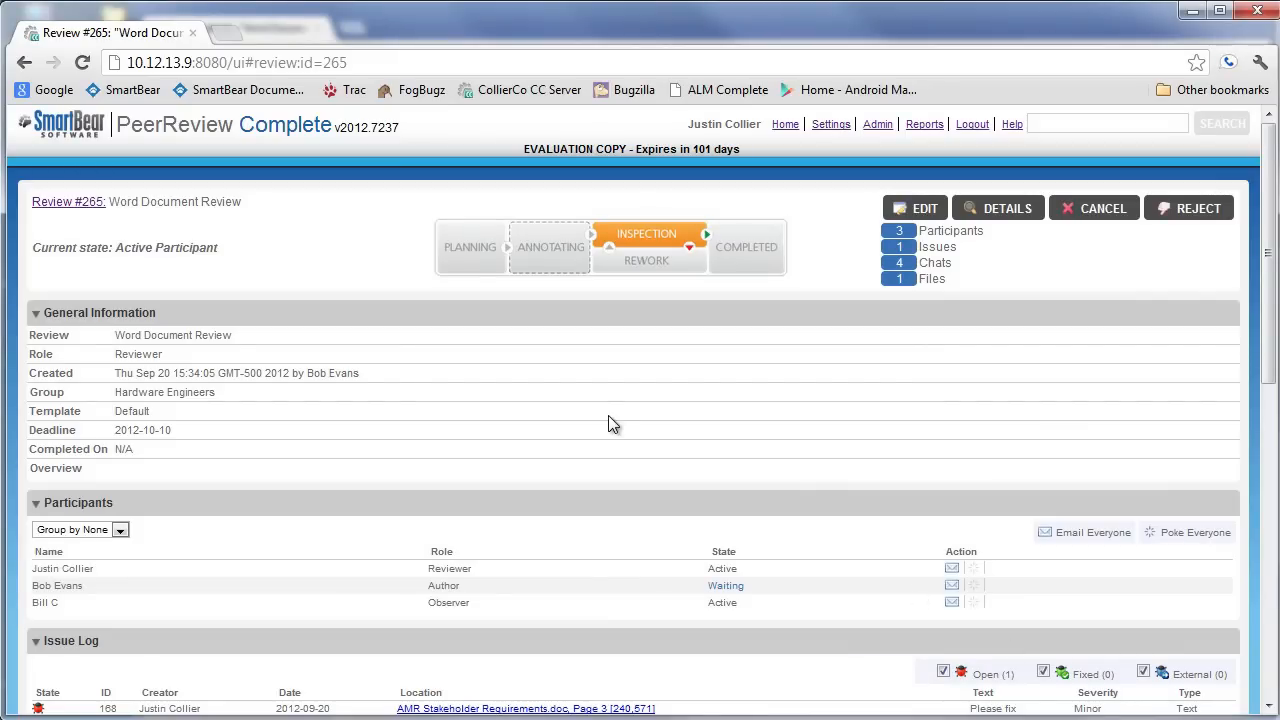
# Step: In the reviewer's session, open the first page 3 conversation to compare both uploads, and mark the misspelling issue as fixed
pyautogui.scroll(-7, 616, 406)
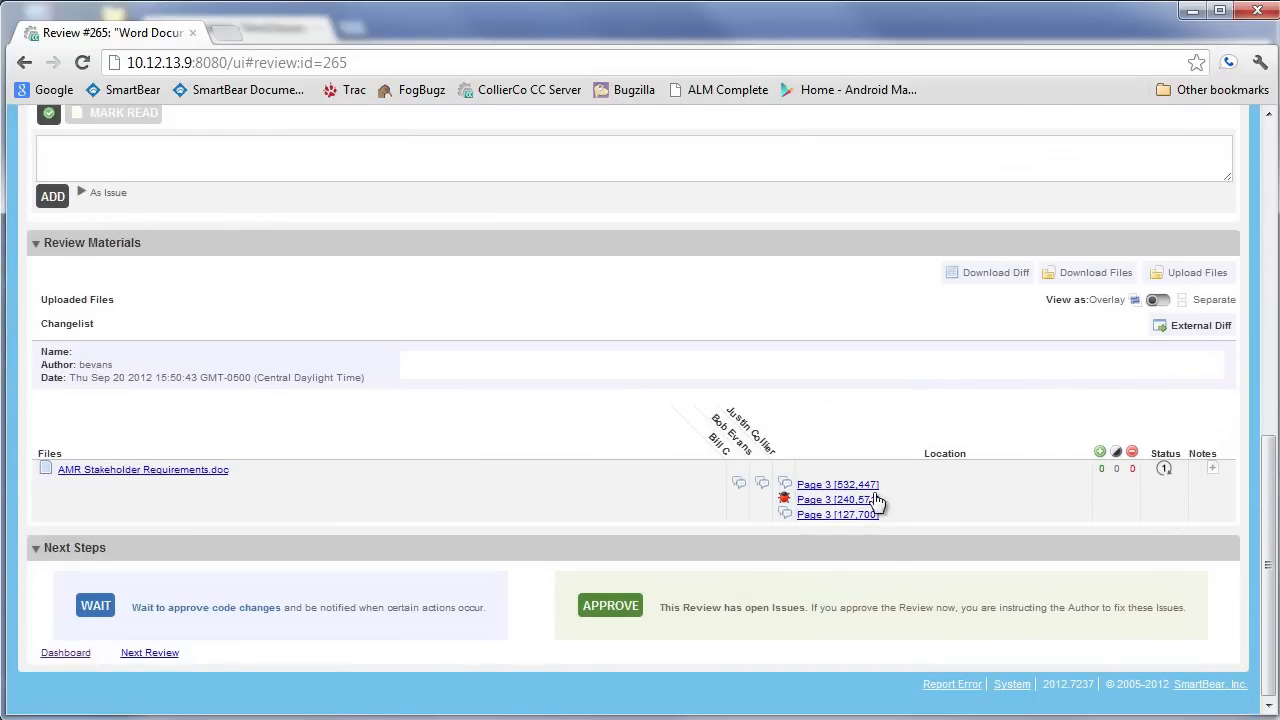
pyautogui.click(850, 485)
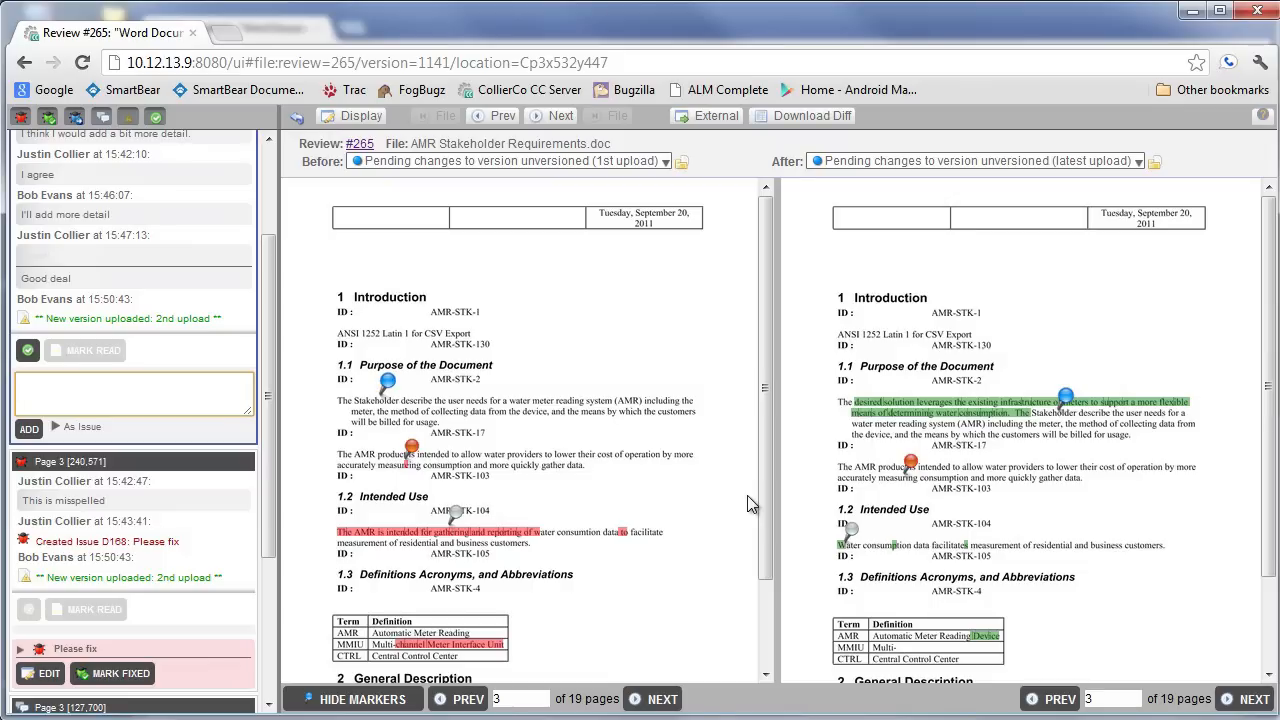
pyautogui.click(411, 447)
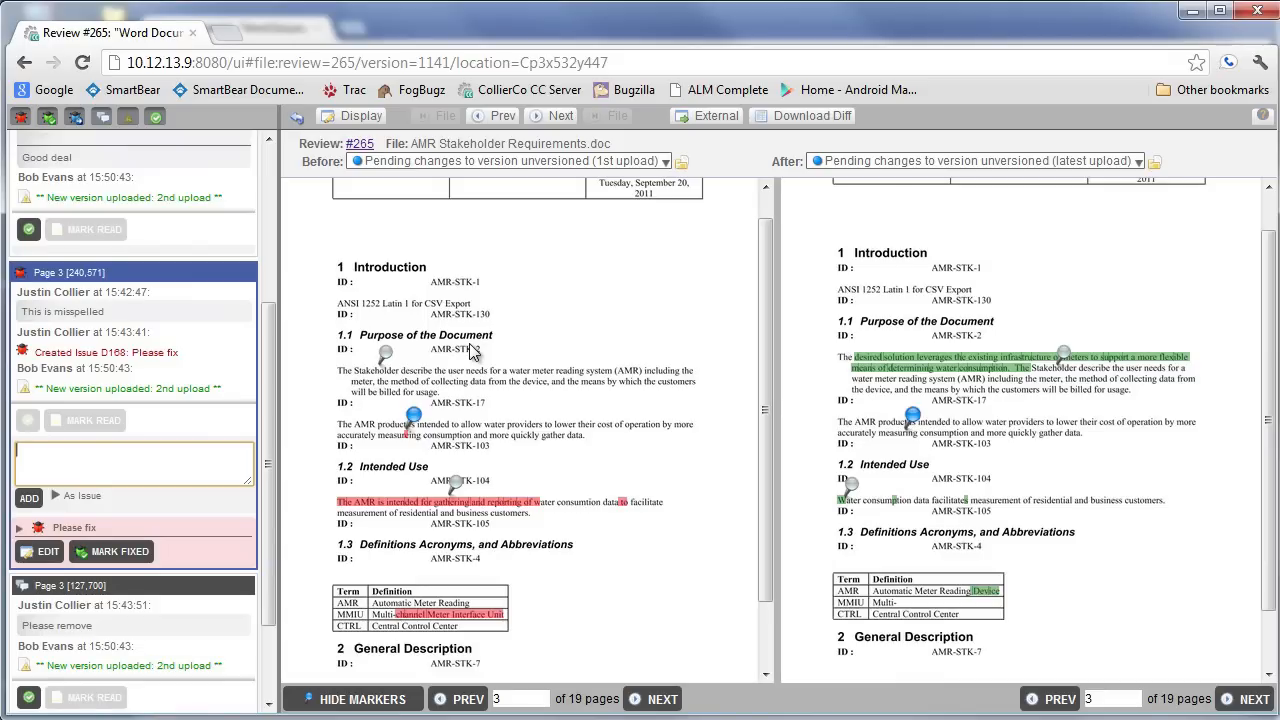
pyautogui.click(268, 345)
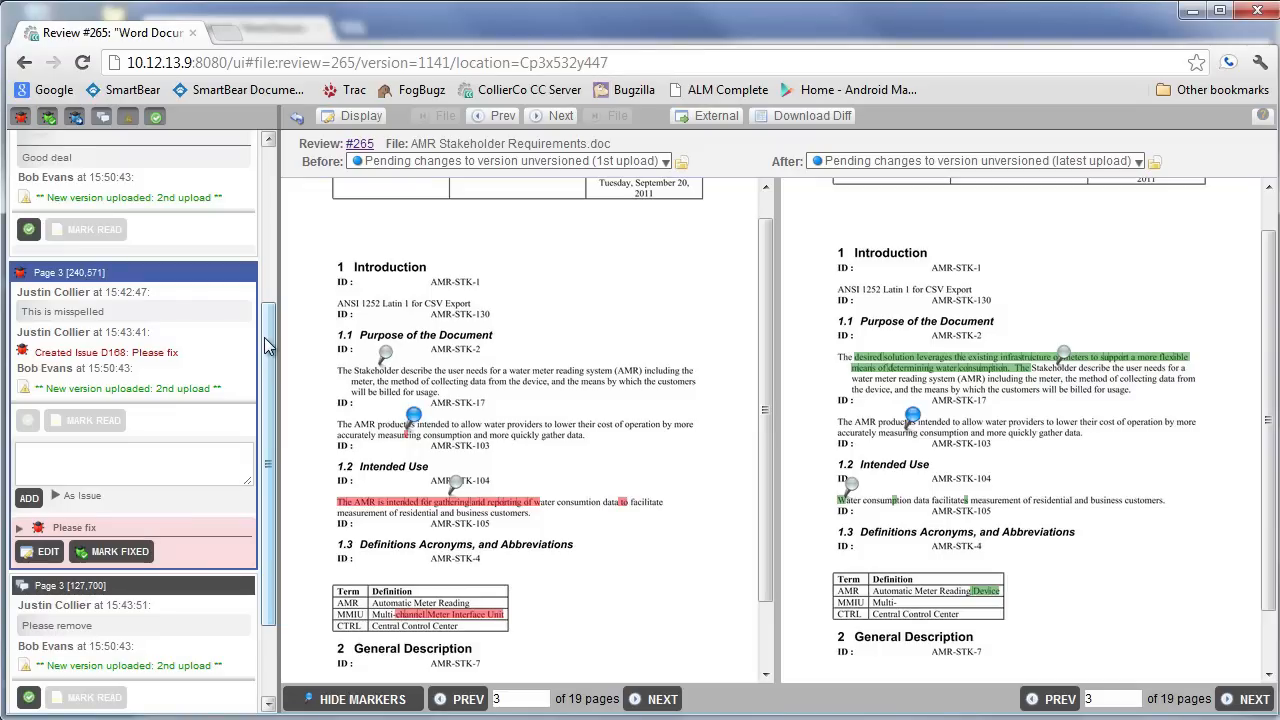
pyautogui.click(125, 551)
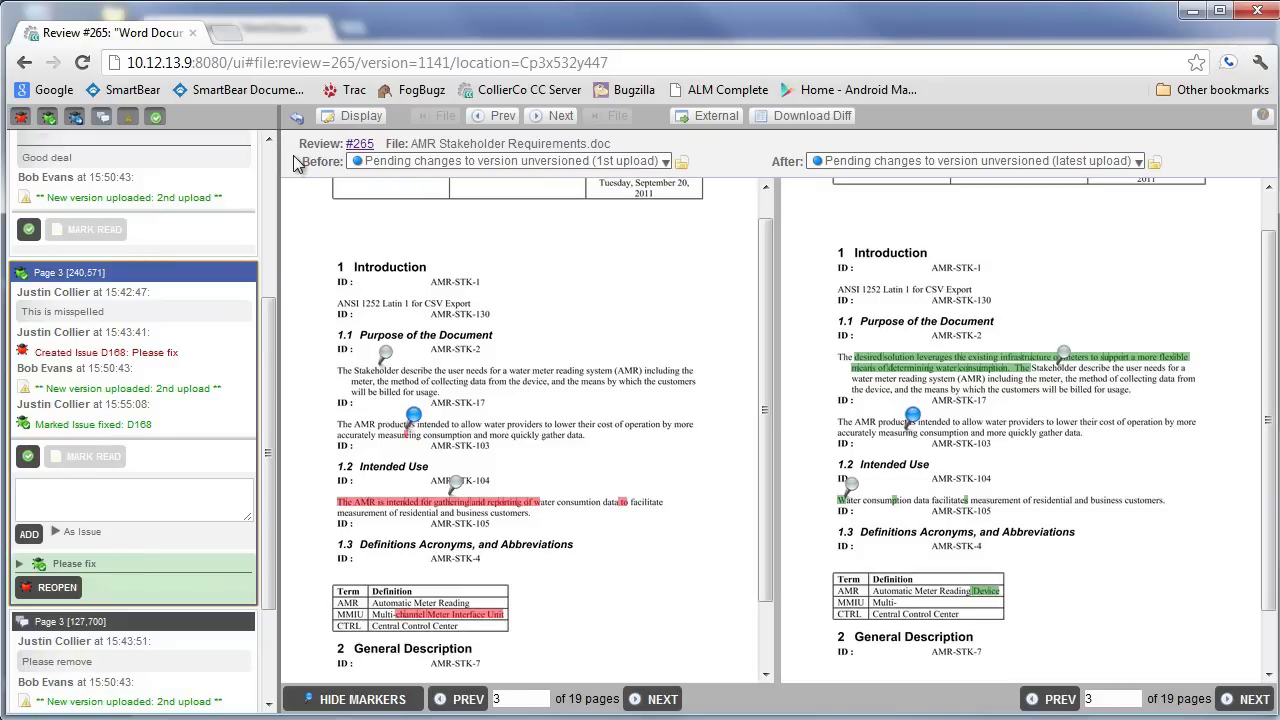
# Step: Return to the review summary and approve the review with its issue marked fixed
pyautogui.click(358, 144)
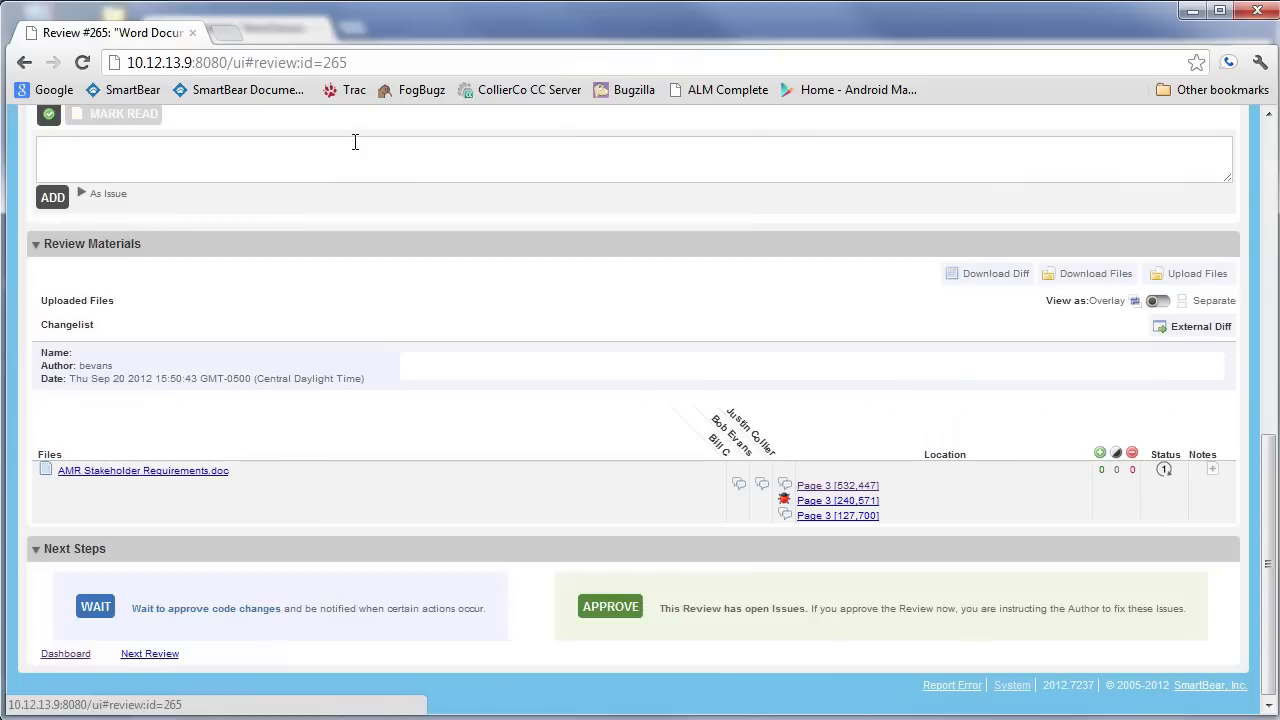
pyautogui.click(642, 608)
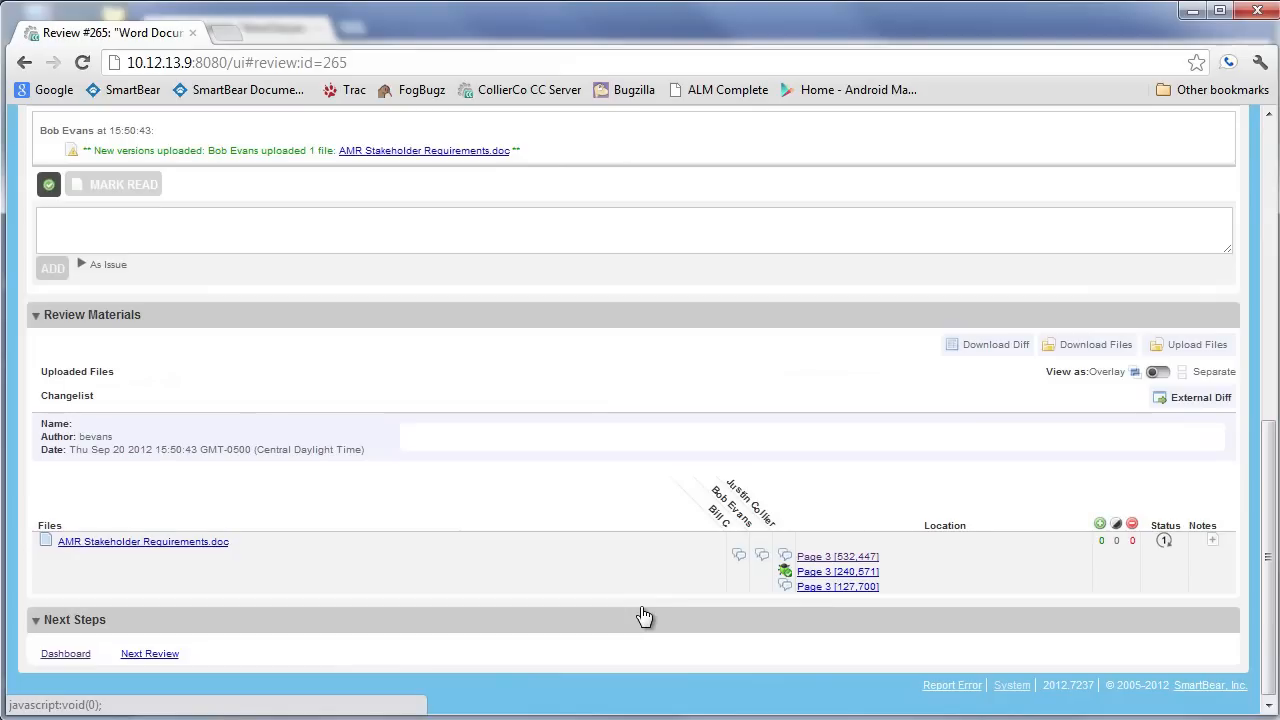
pyautogui.scroll(15, 644, 615)
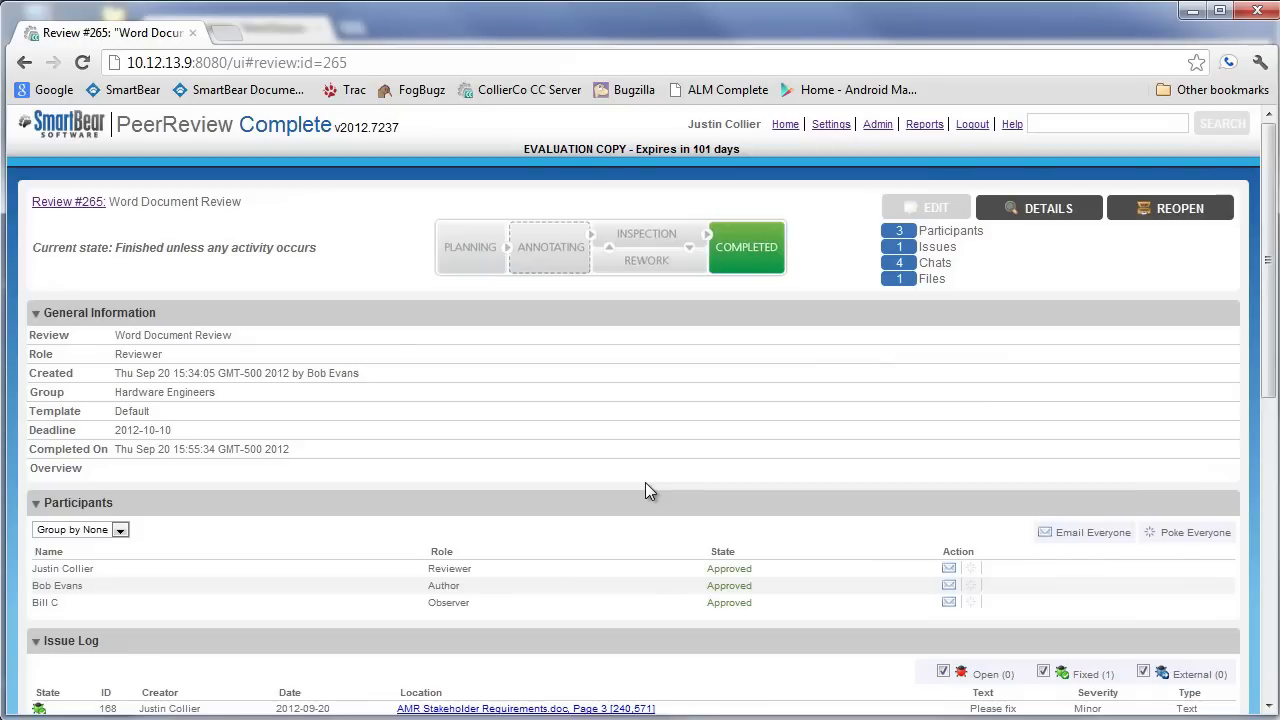
# Step: Open the review's detail report and examine its overview, participants, issue log, materials summary and comments
pyautogui.click(1043, 215)
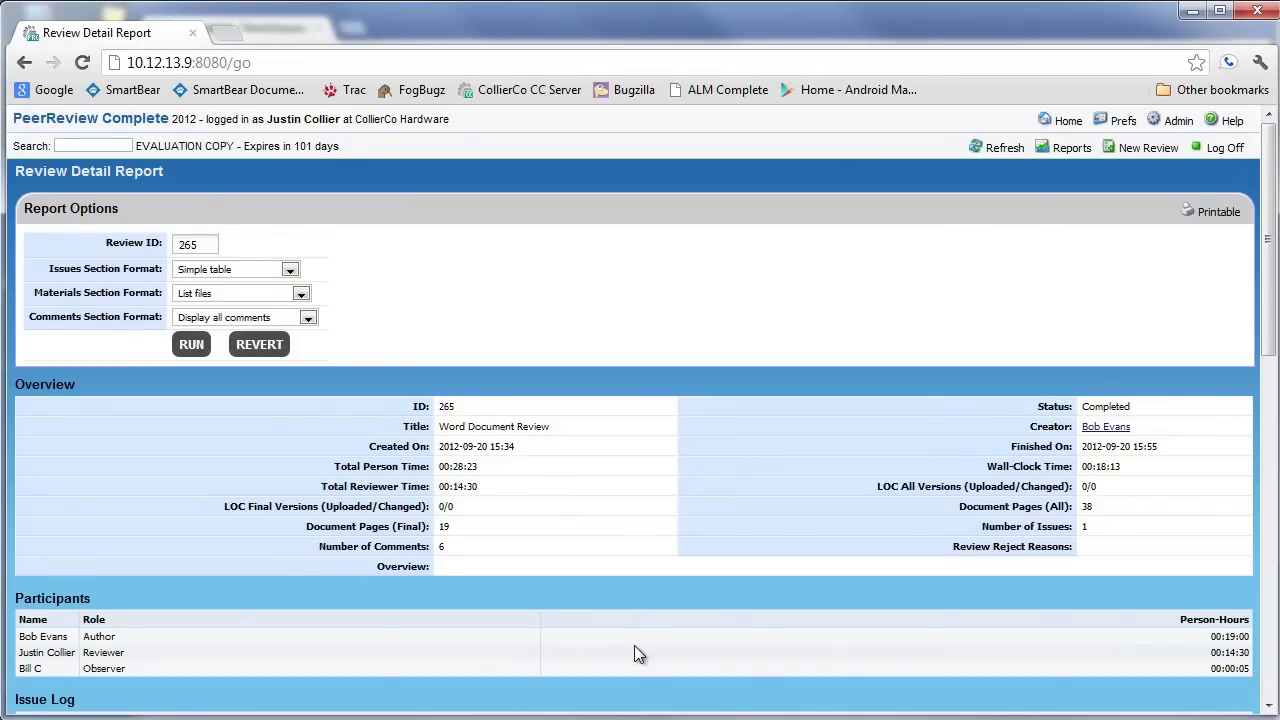
pyautogui.scroll(-3, 634, 645)
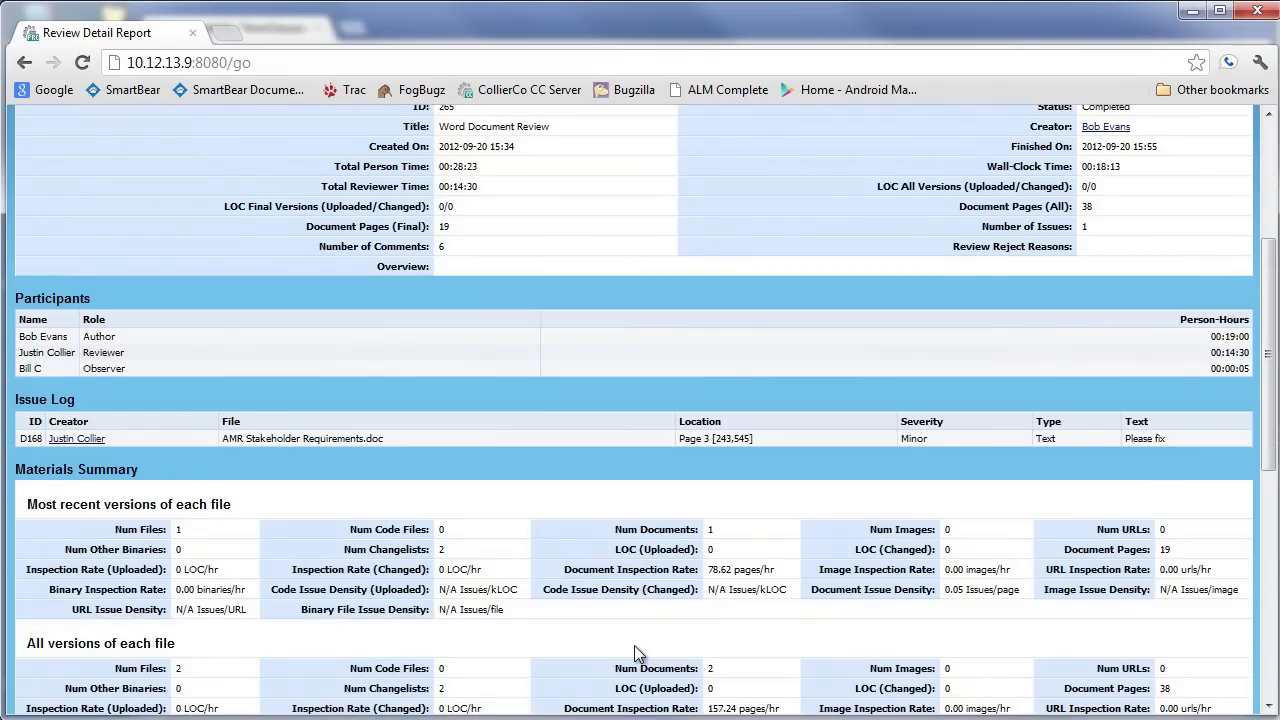
pyautogui.scroll(-1, 638, 653)
pyautogui.scroll(-2, 634, 645)
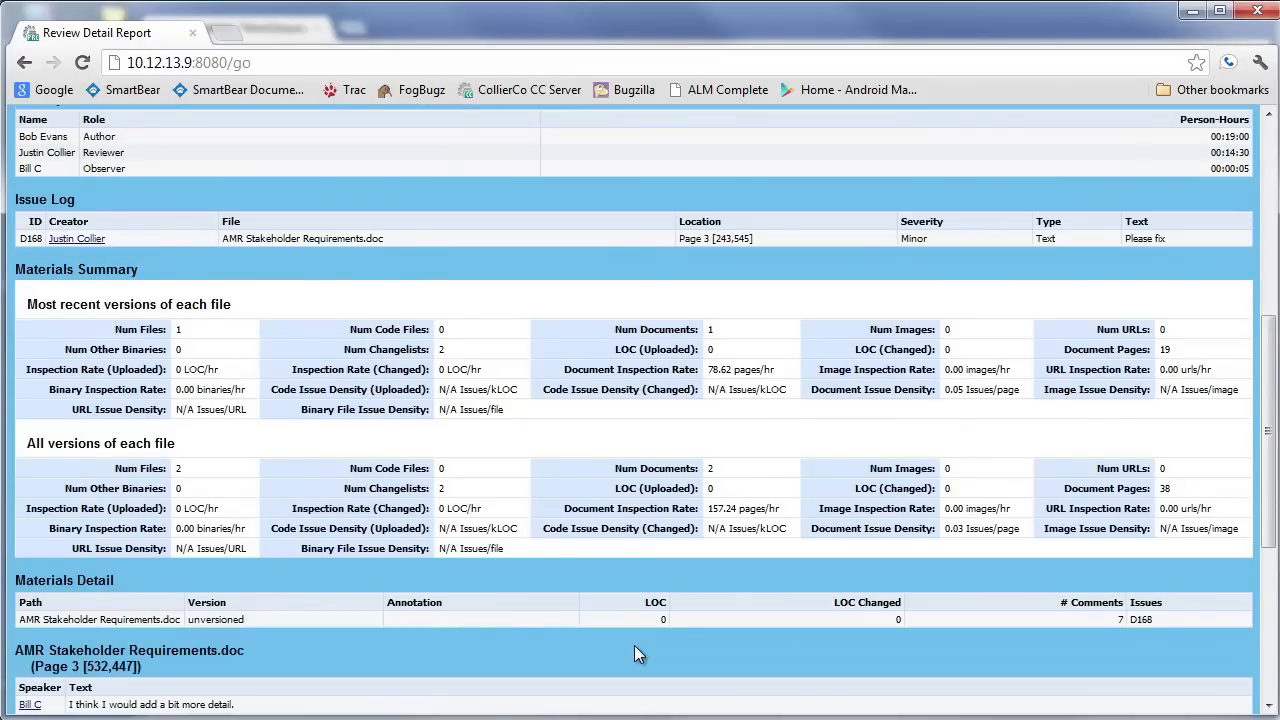
pyautogui.scroll(-2, 634, 645)
pyautogui.scroll(-1, 638, 655)
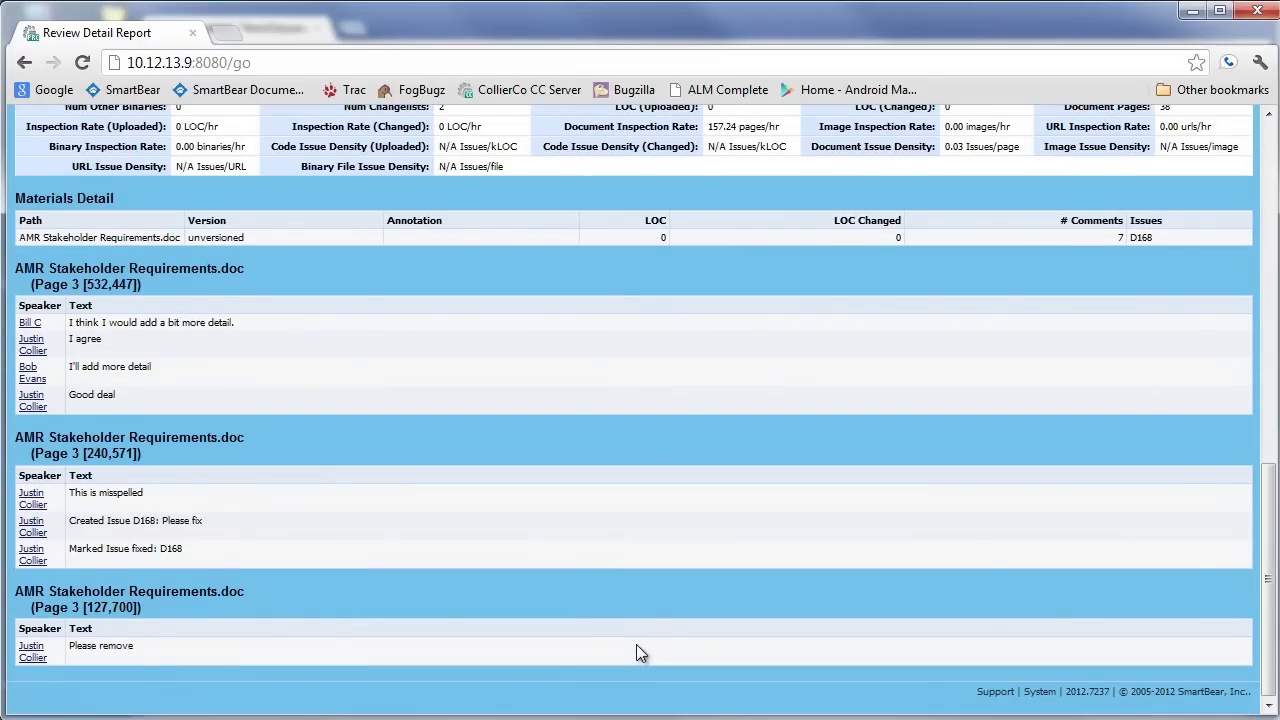
pyautogui.scroll(7, 654, 578)
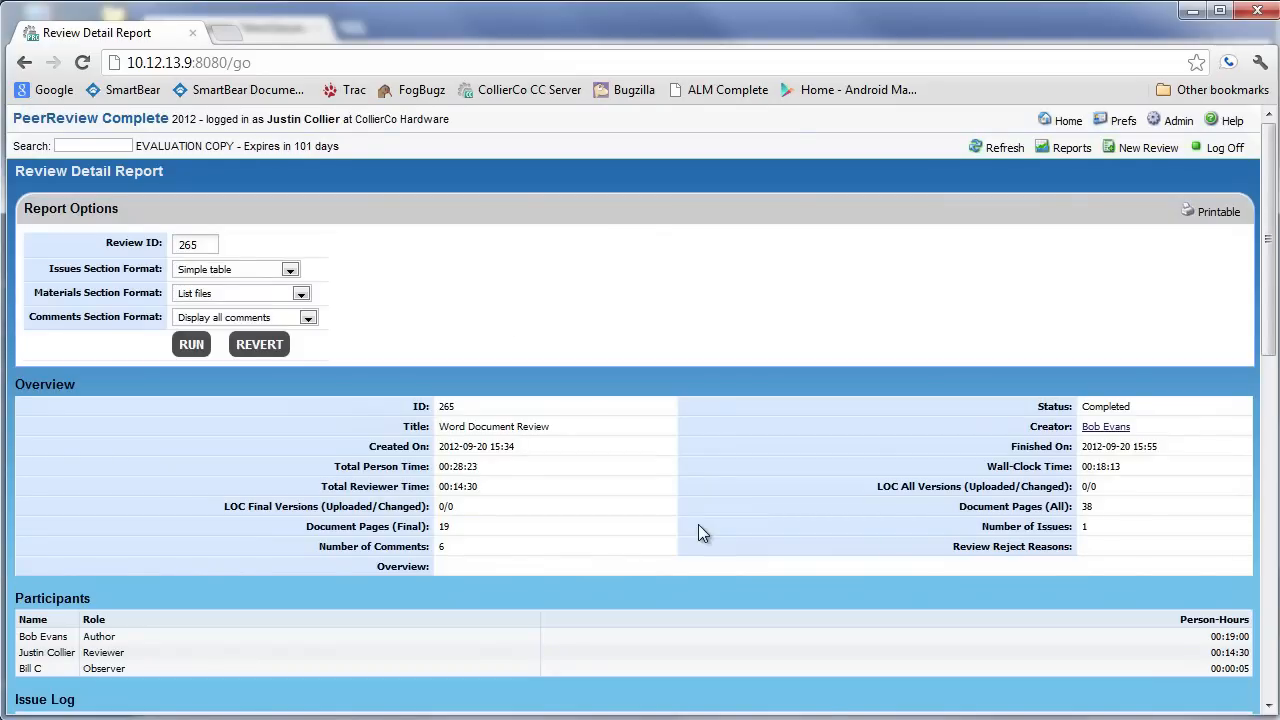